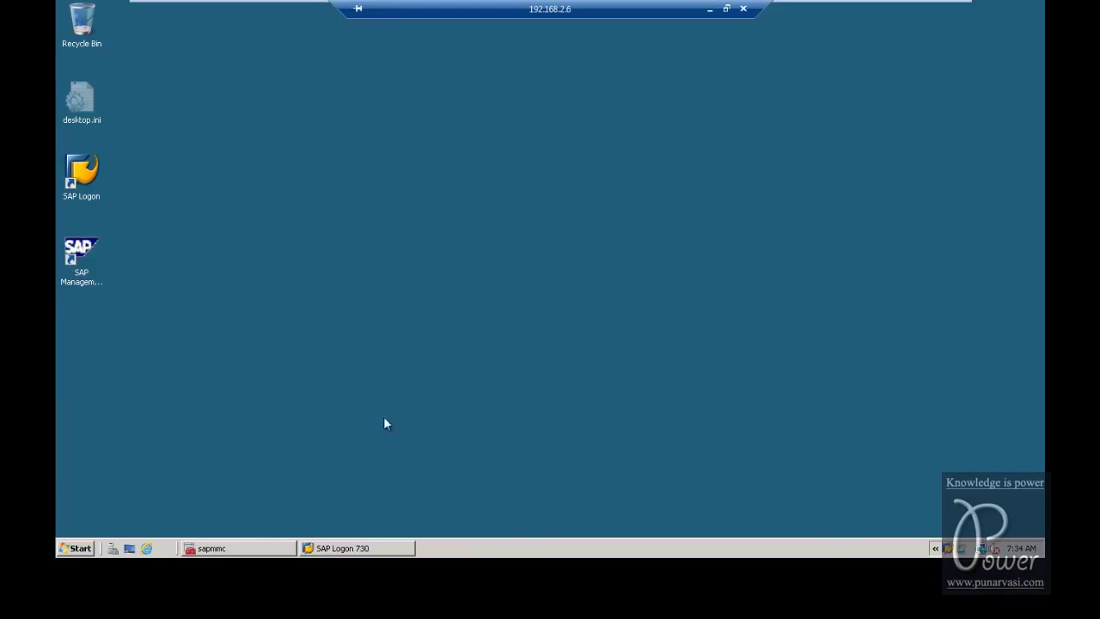
- Check the PRD, DEV and QAS systems' instances in the SAP management console
click(232, 549)
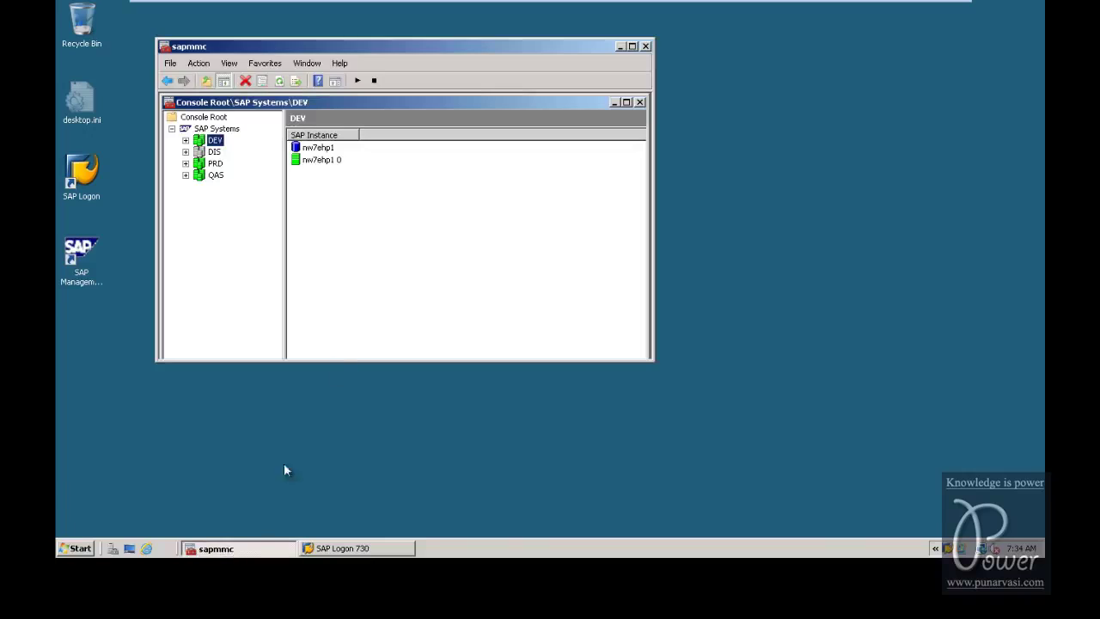
click(197, 165)
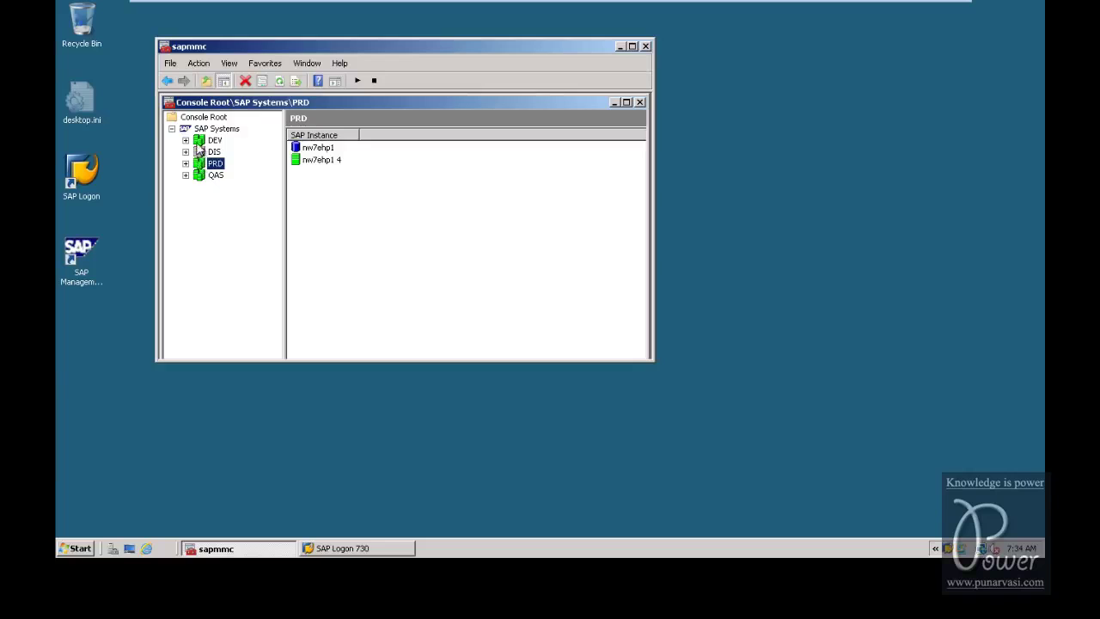
click(201, 141)
click(204, 180)
click(205, 141)
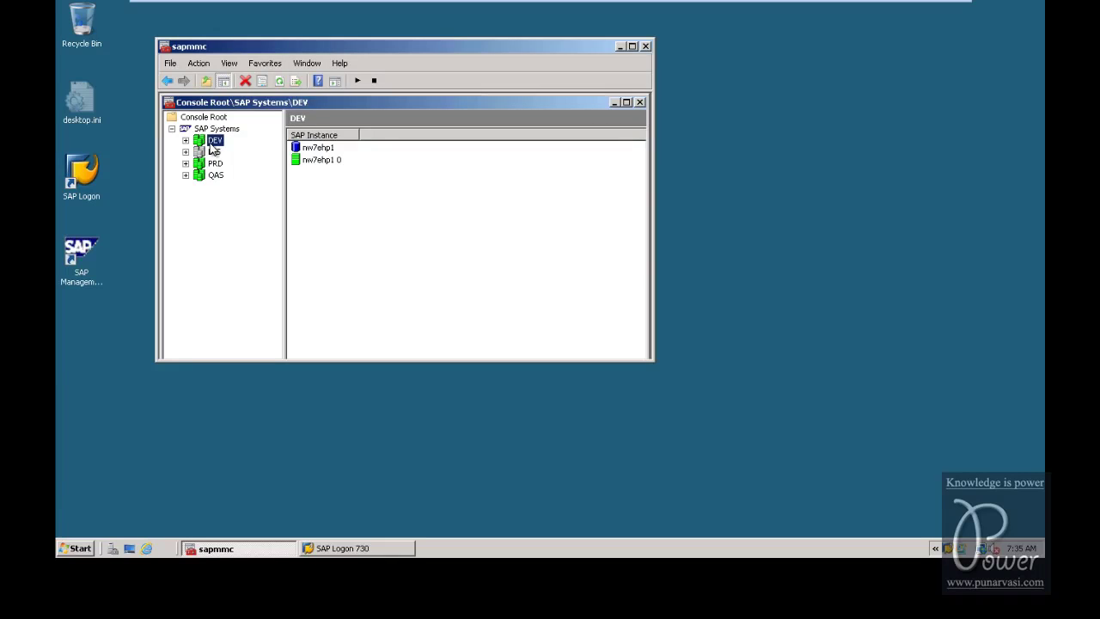
click(204, 166)
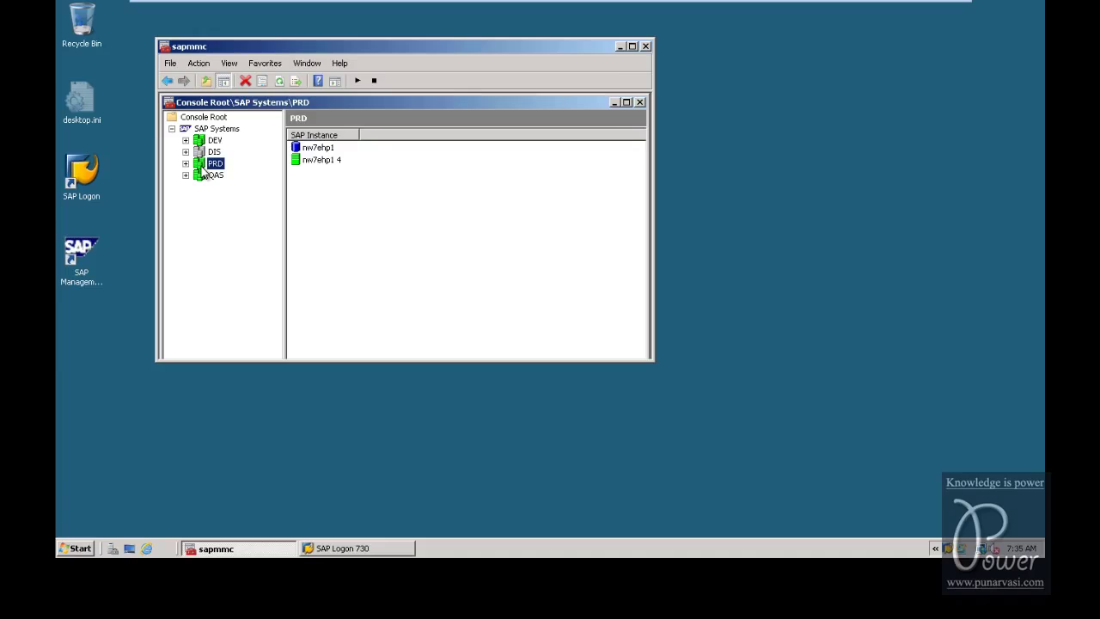
- Log on to the DEV system in client 000 as user ddic with its password
click(619, 47)
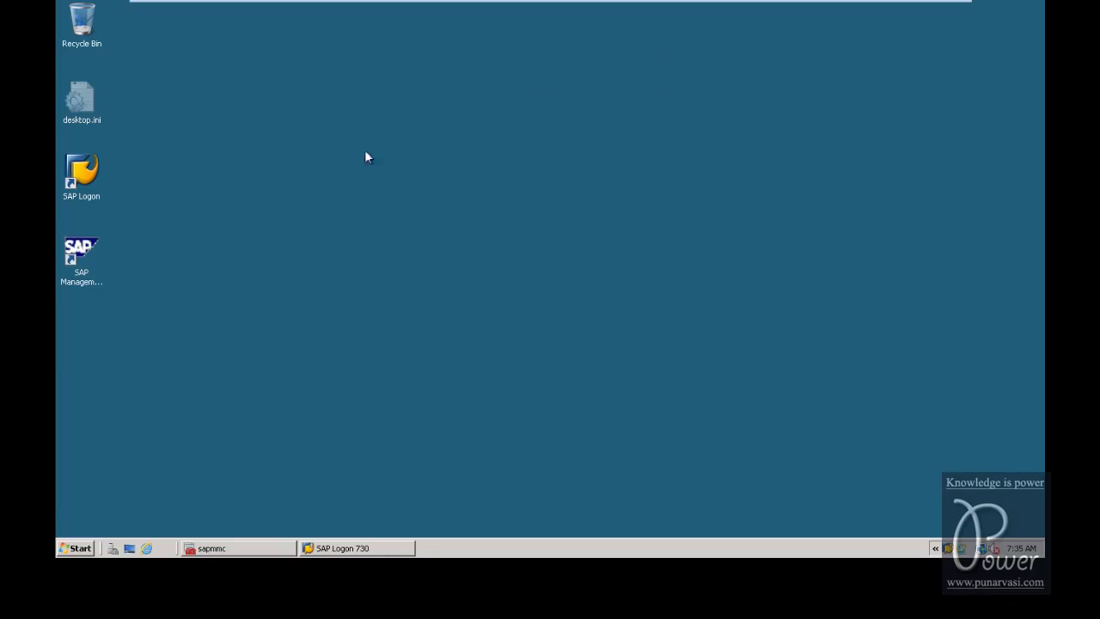
double_click(81, 180)
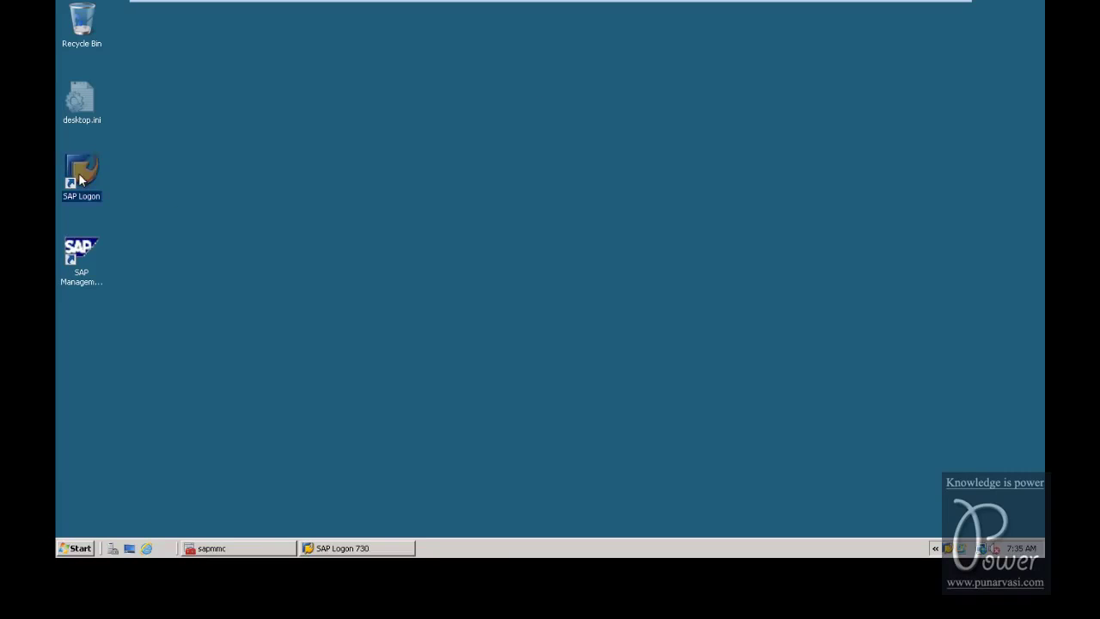
double_click(526, 99)
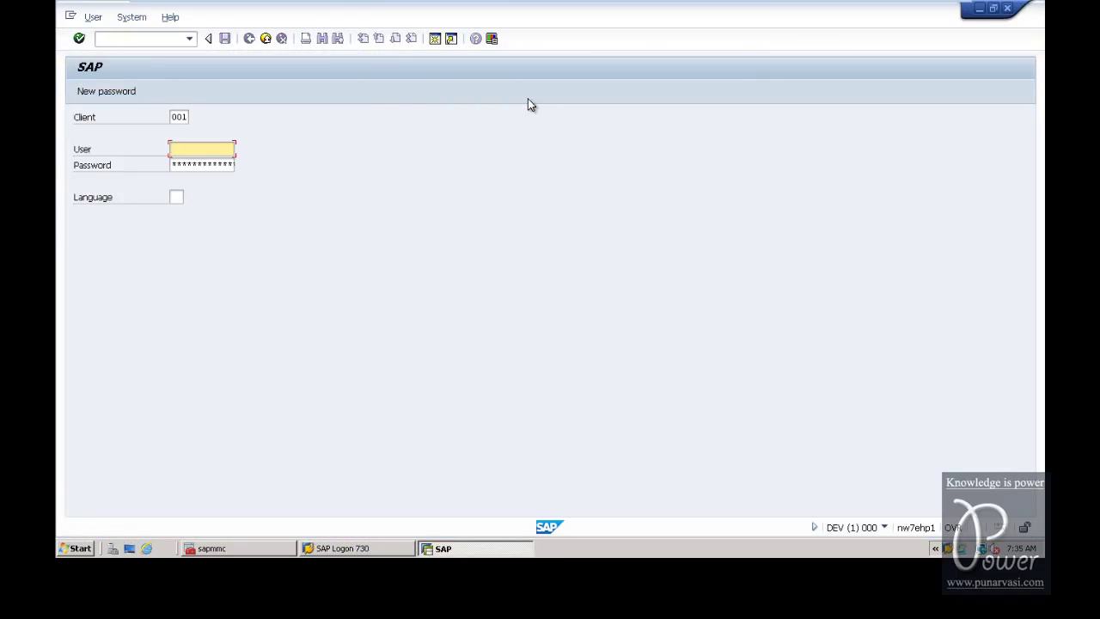
key(shift+Tab)
text(000)
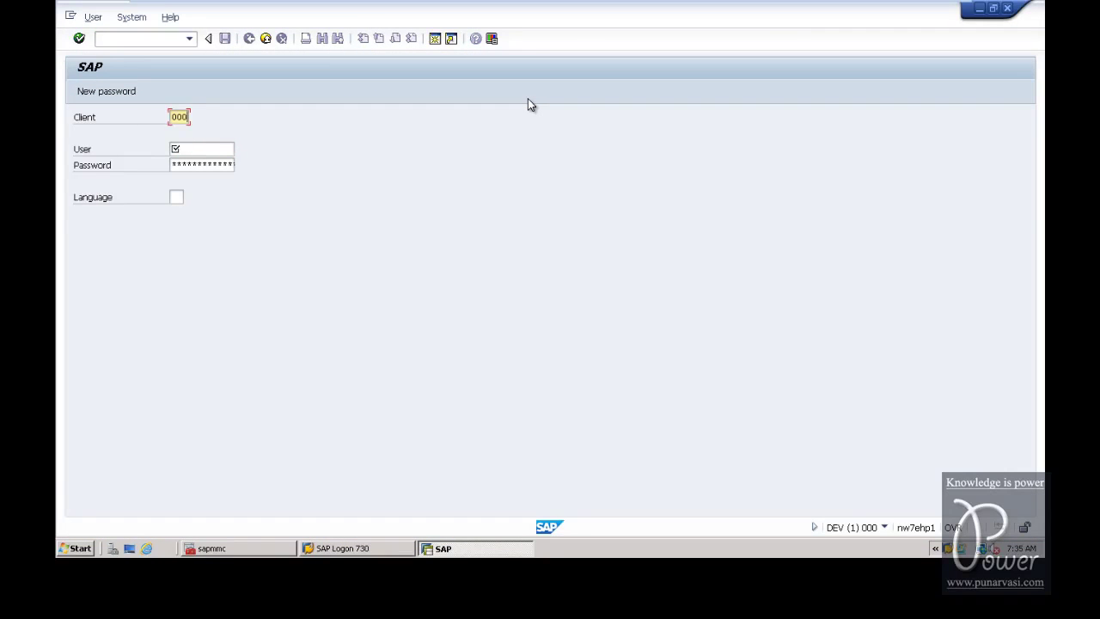
key(Tab)
text(ddic)
key(Tab)
text(*****)
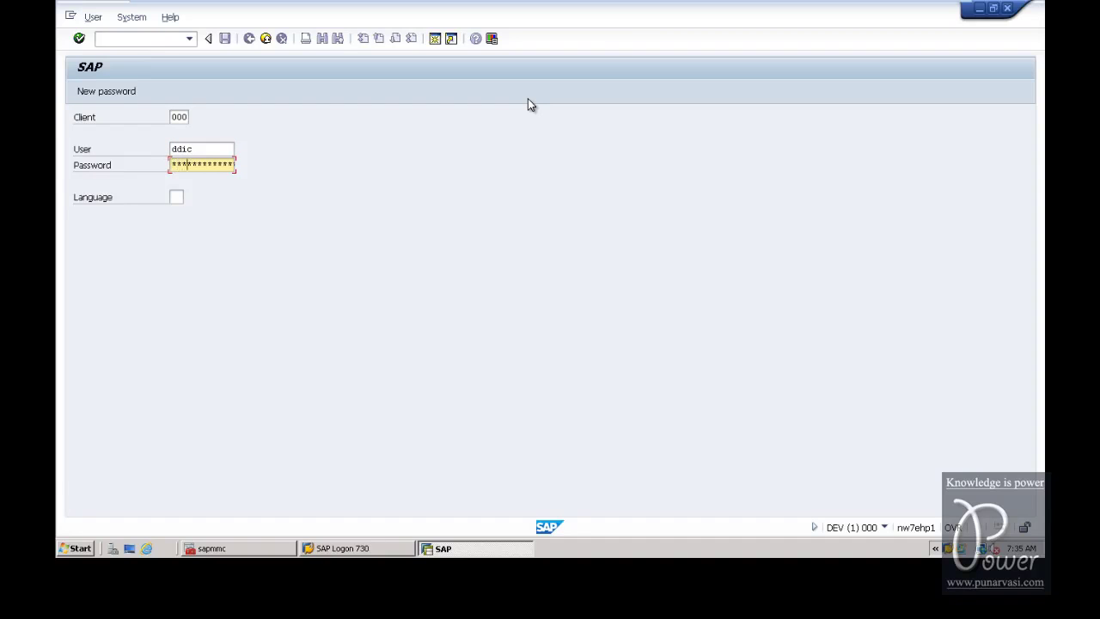
key(Return)
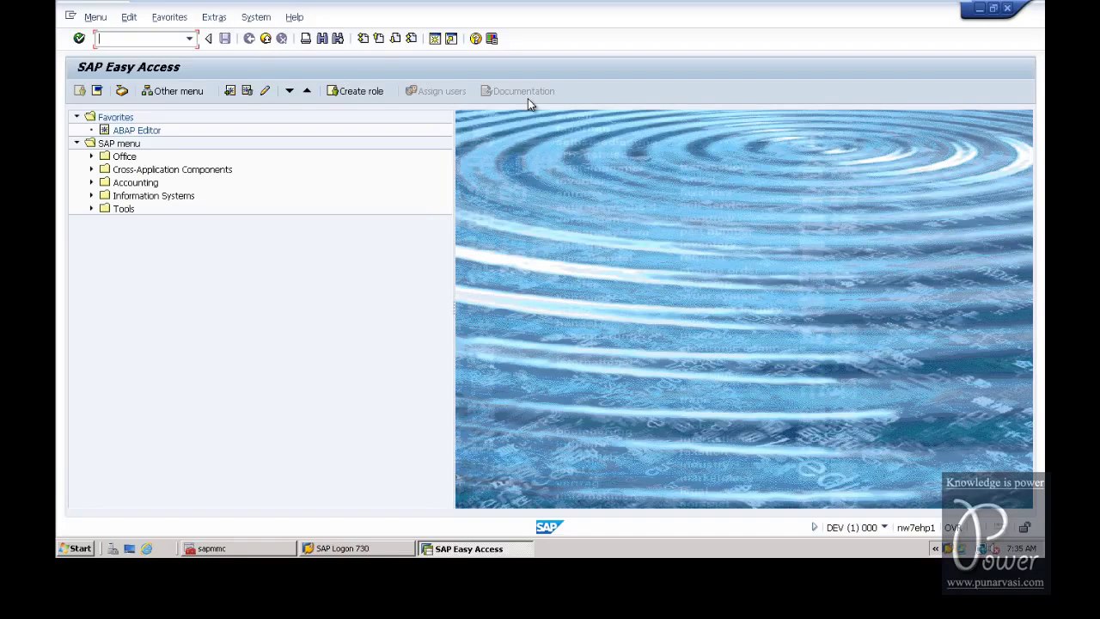
- Run STMS and show the DOMAIN_DEV systems overview with DEV selected
text(stms)
key(Return)
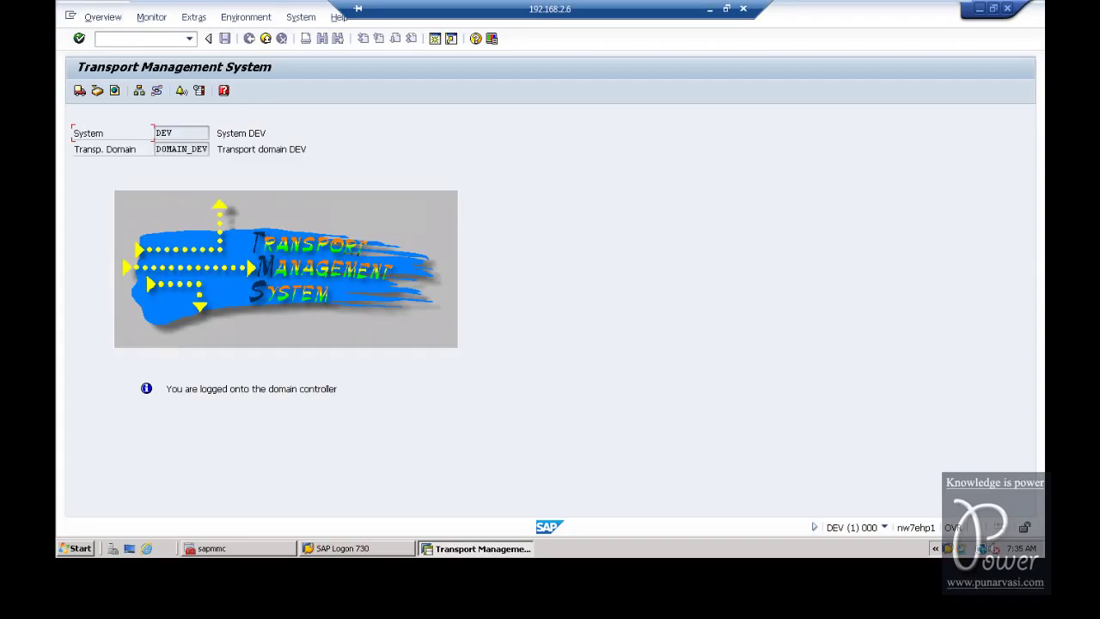
click(100, 17)
click(111, 69)
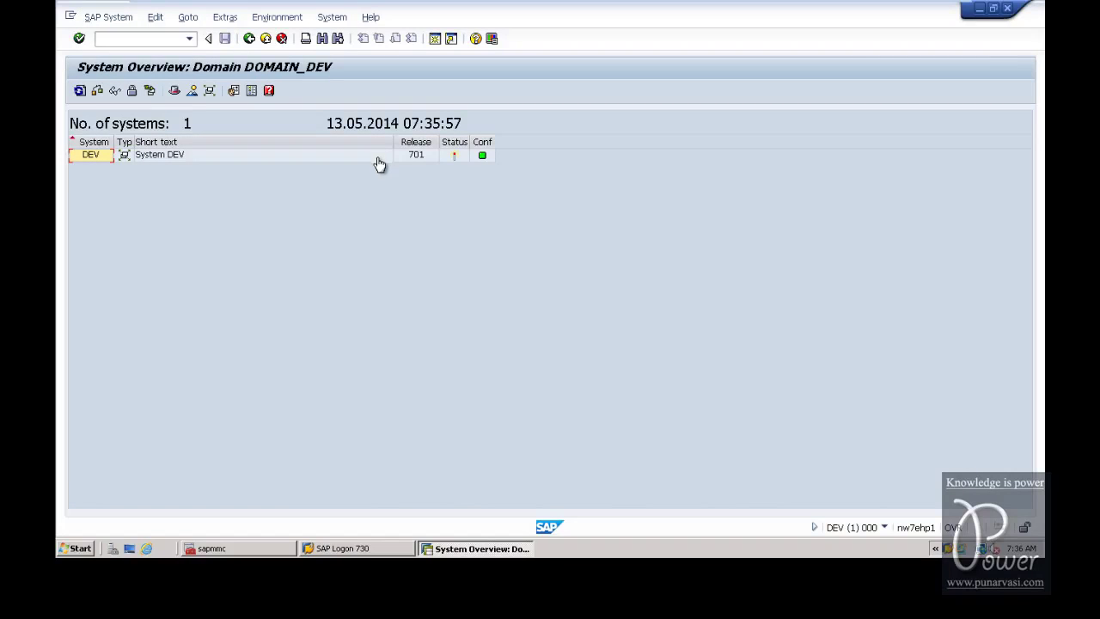
click(95, 160)
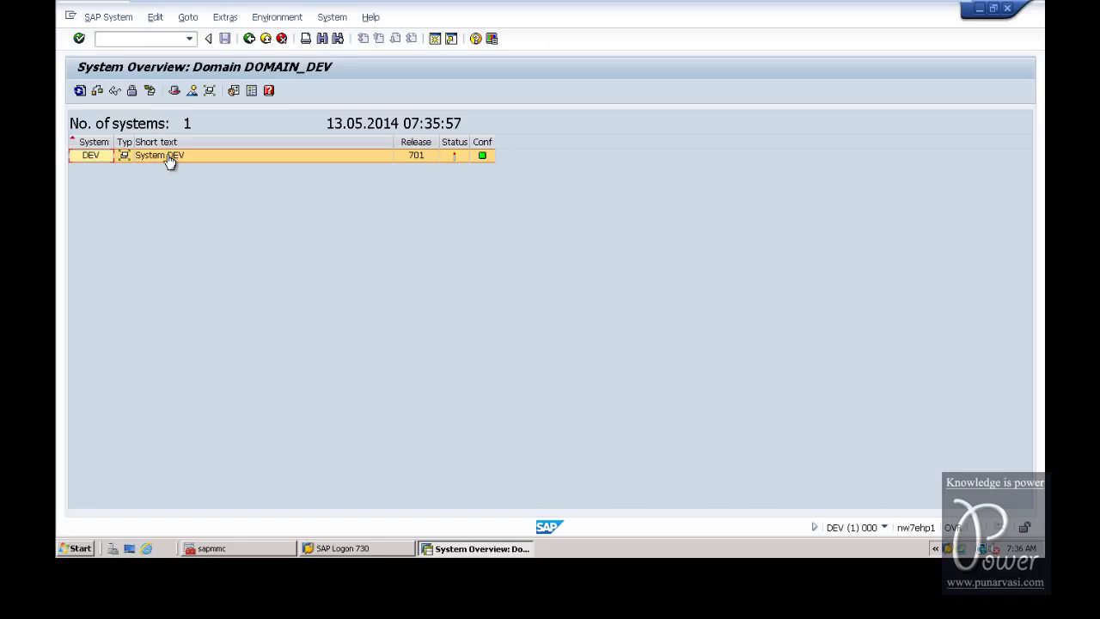
- Check DEV's single-system transport routes, version 0005, then return to the overview
click(270, 22)
click(269, 52)
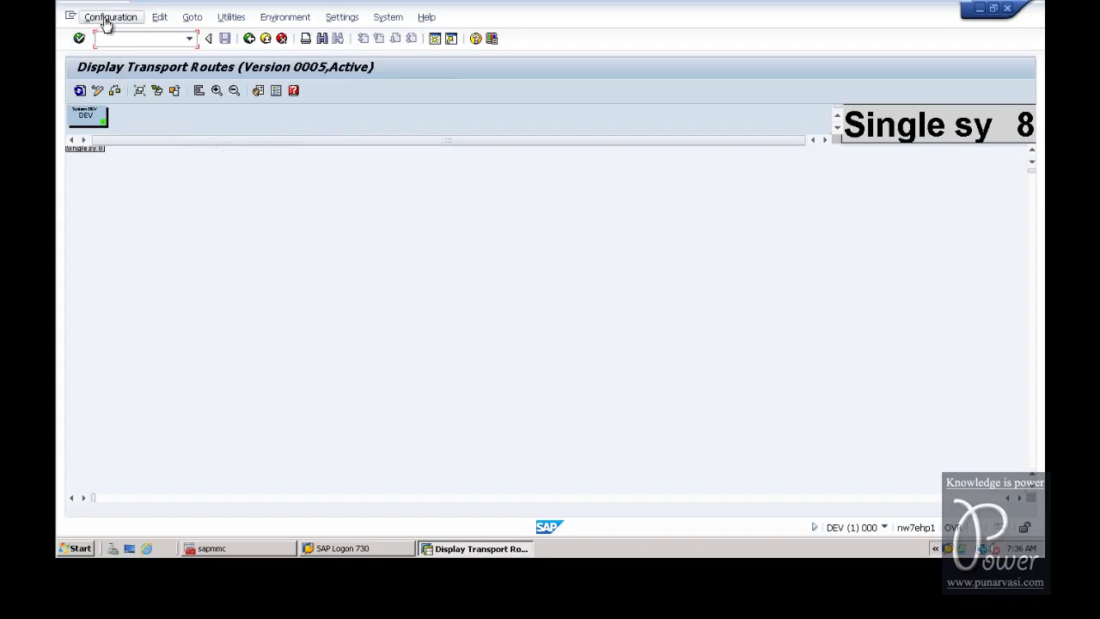
click(106, 20)
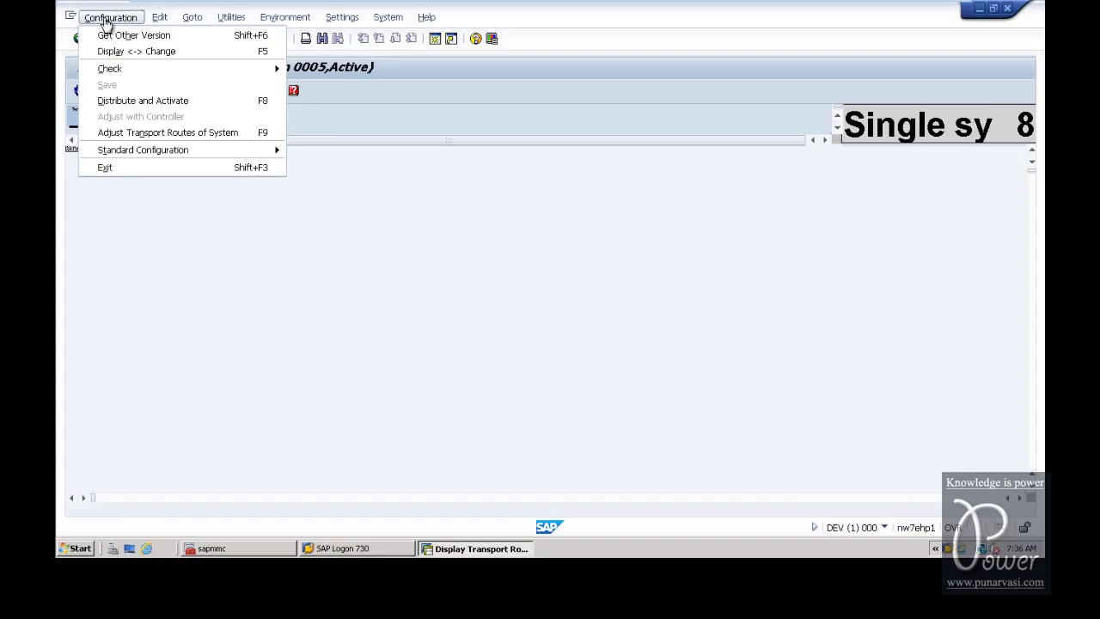
click(117, 169)
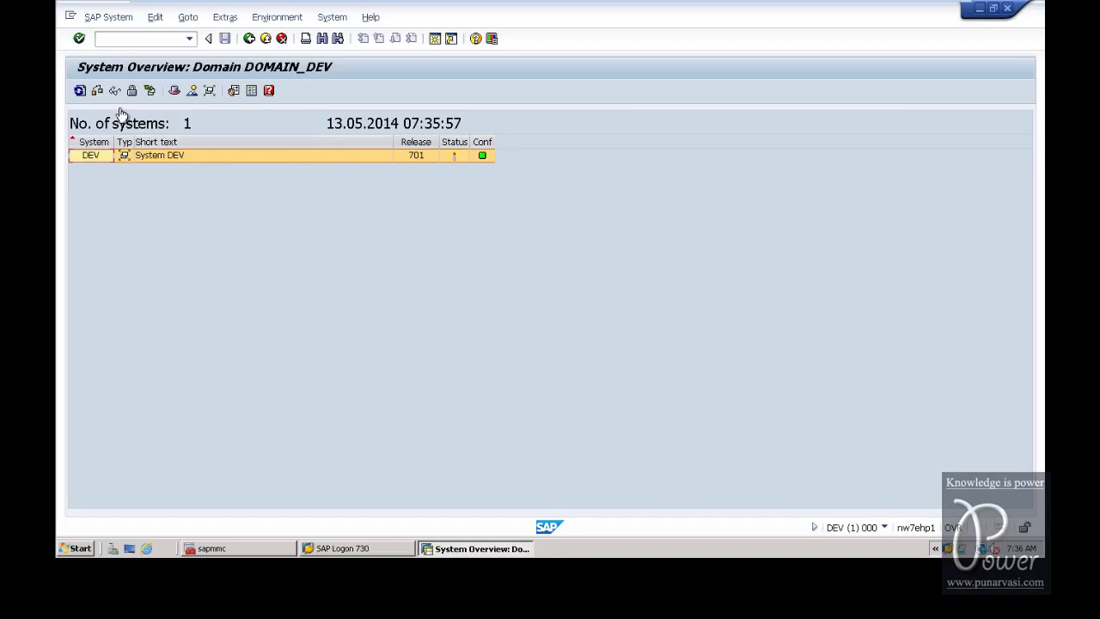
- Create virtual system PRD with the description 'System PRD' and save it
click(95, 19)
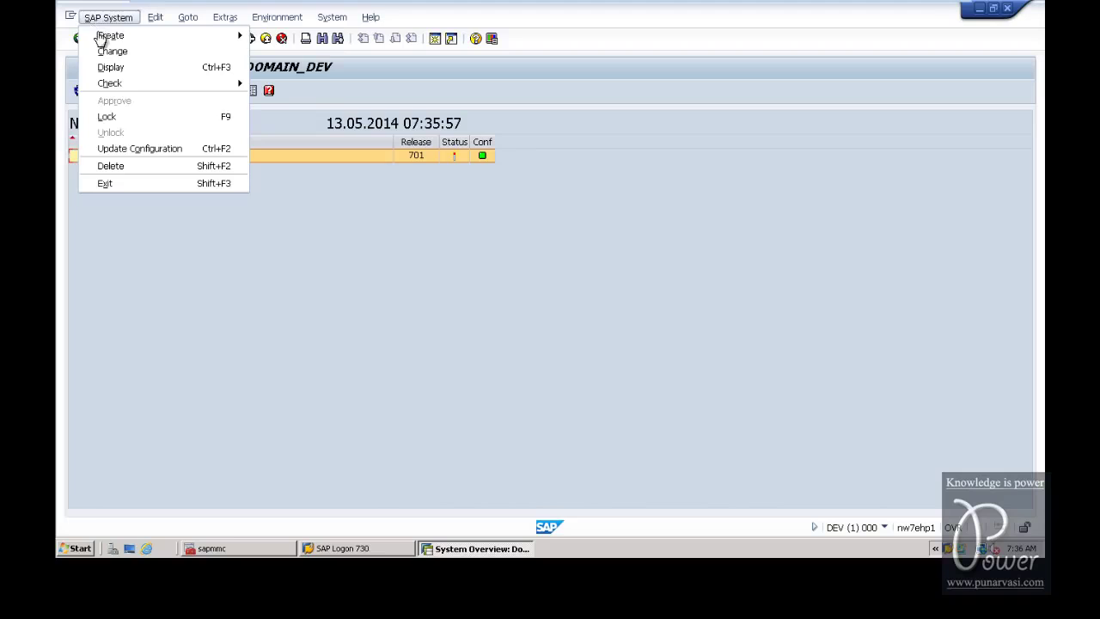
mouse_move(100, 40)
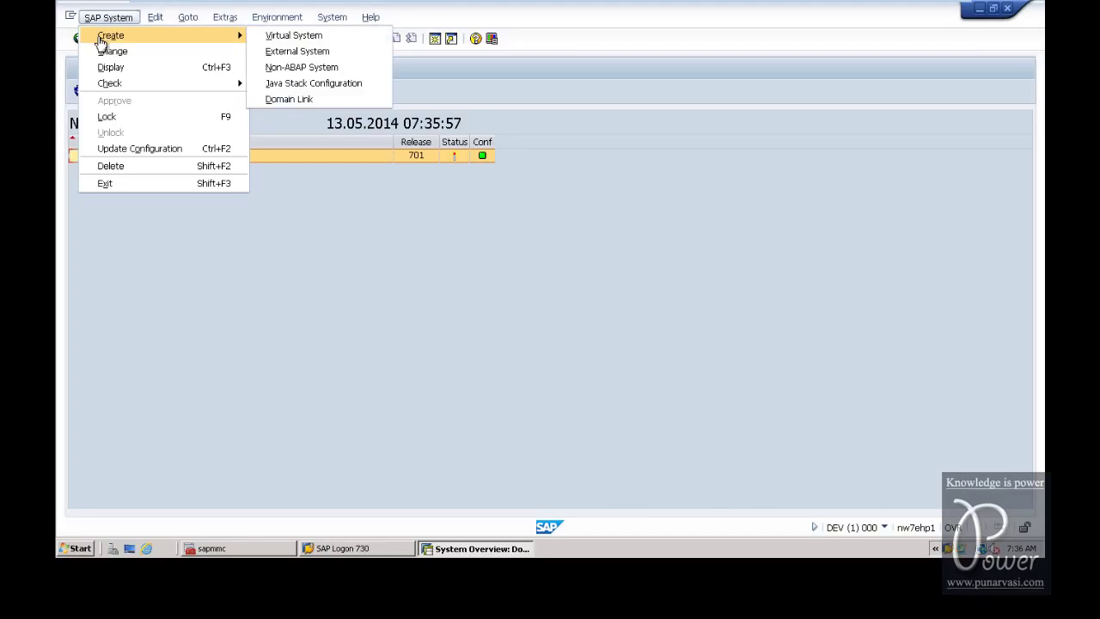
click(277, 36)
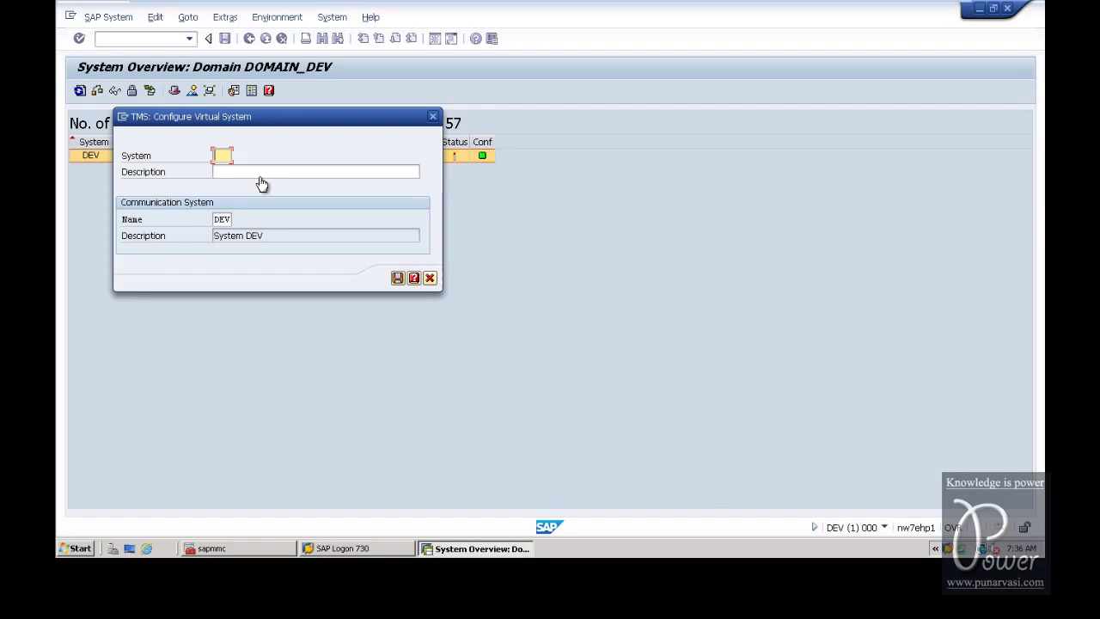
text(PRD)
click(262, 180)
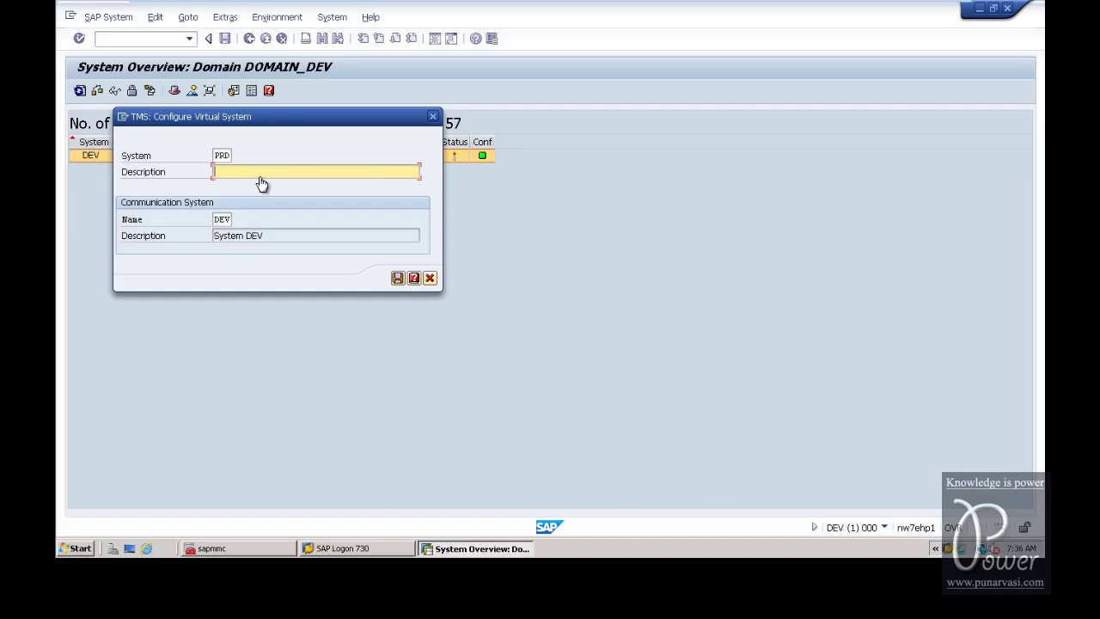
text(System PRD)
click(398, 278)
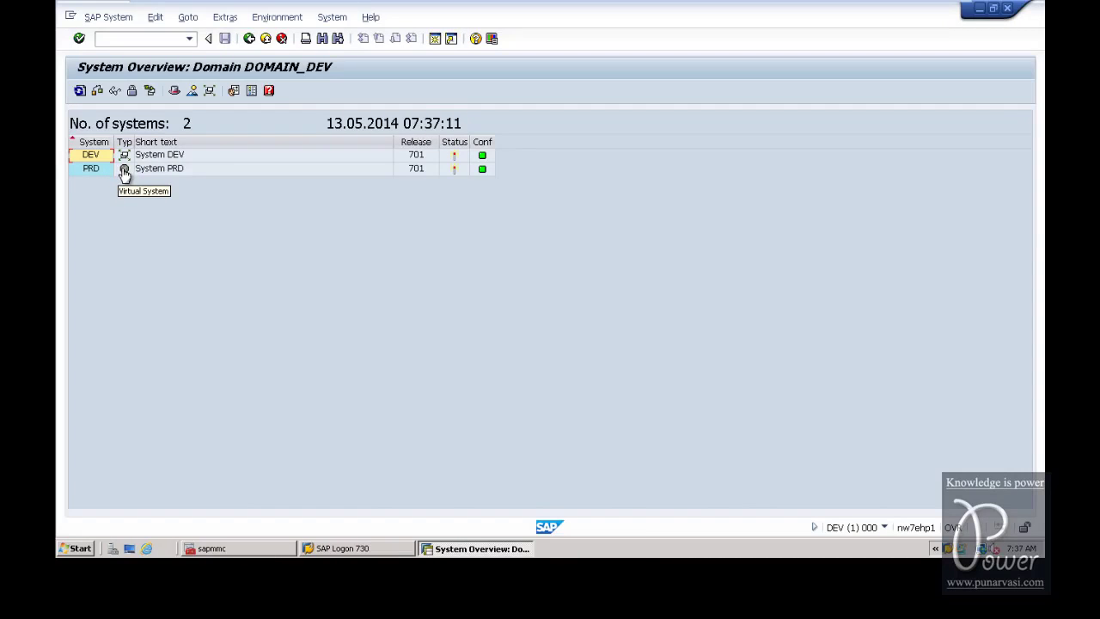
- With PRD selected, display the DOMAIN_DEV transport routes now showing DEV and PRD
click(92, 172)
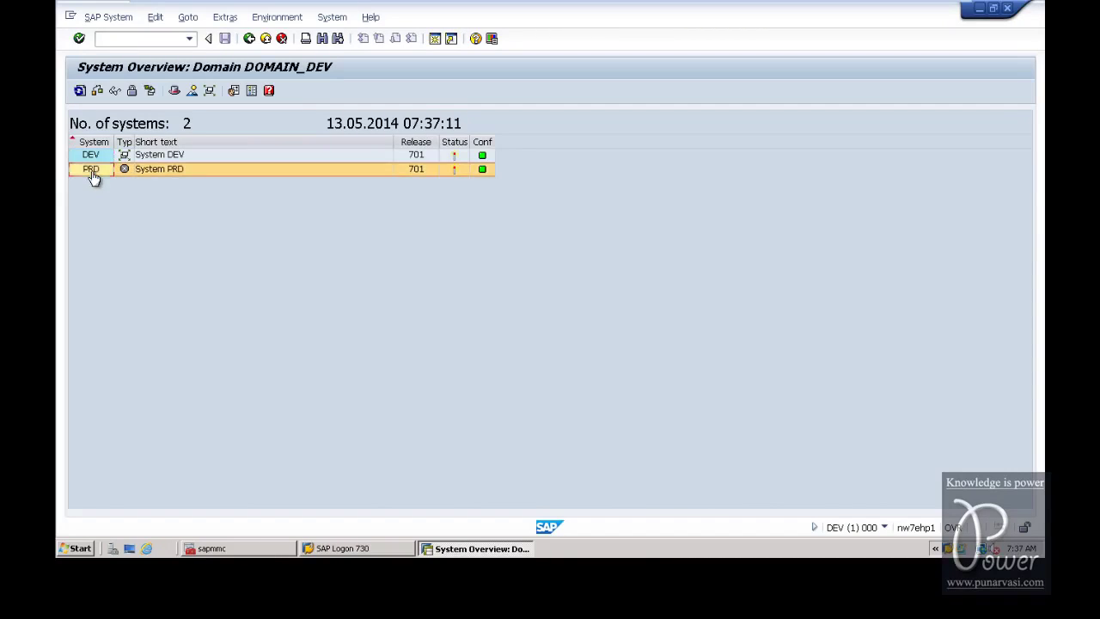
click(91, 156)
click(92, 171)
click(293, 23)
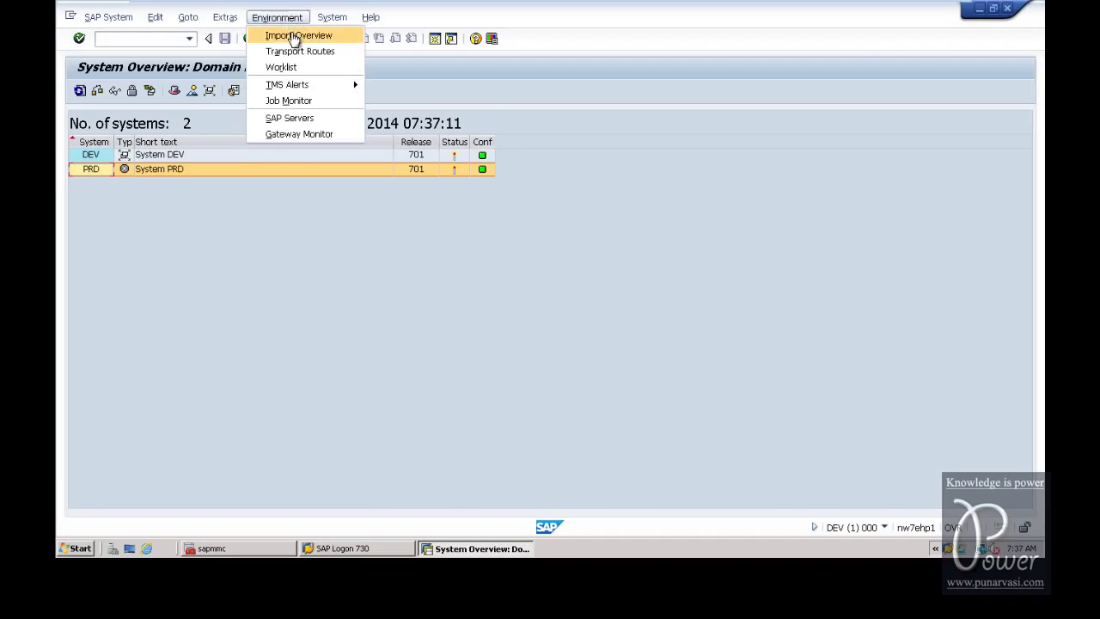
click(295, 52)
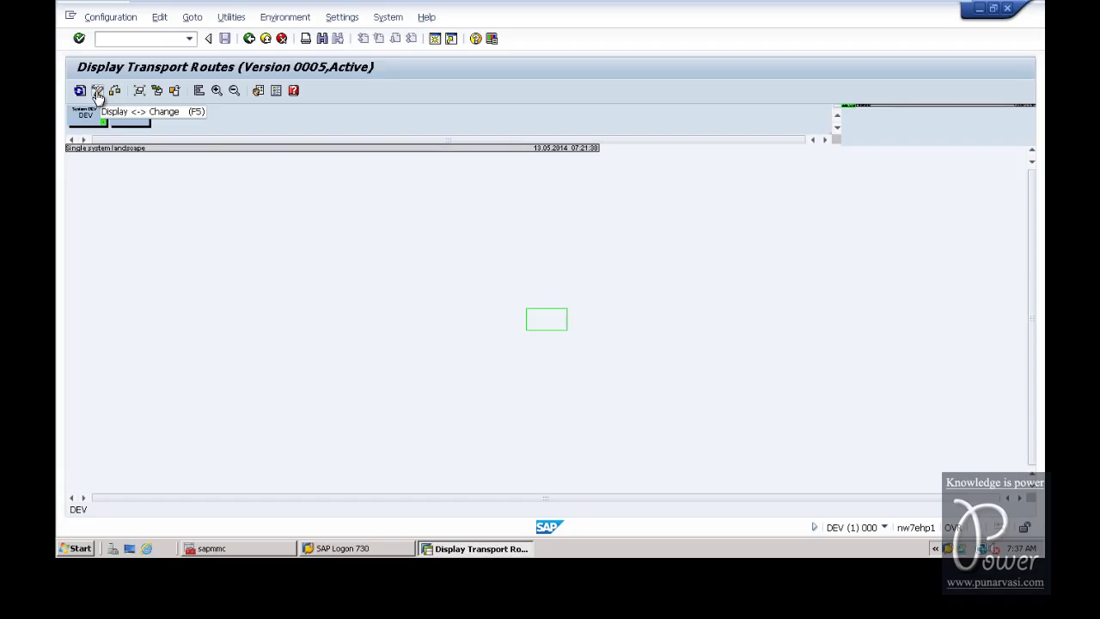
- In edit mode, define DEV as the development system and PRD as the production system
click(97, 92)
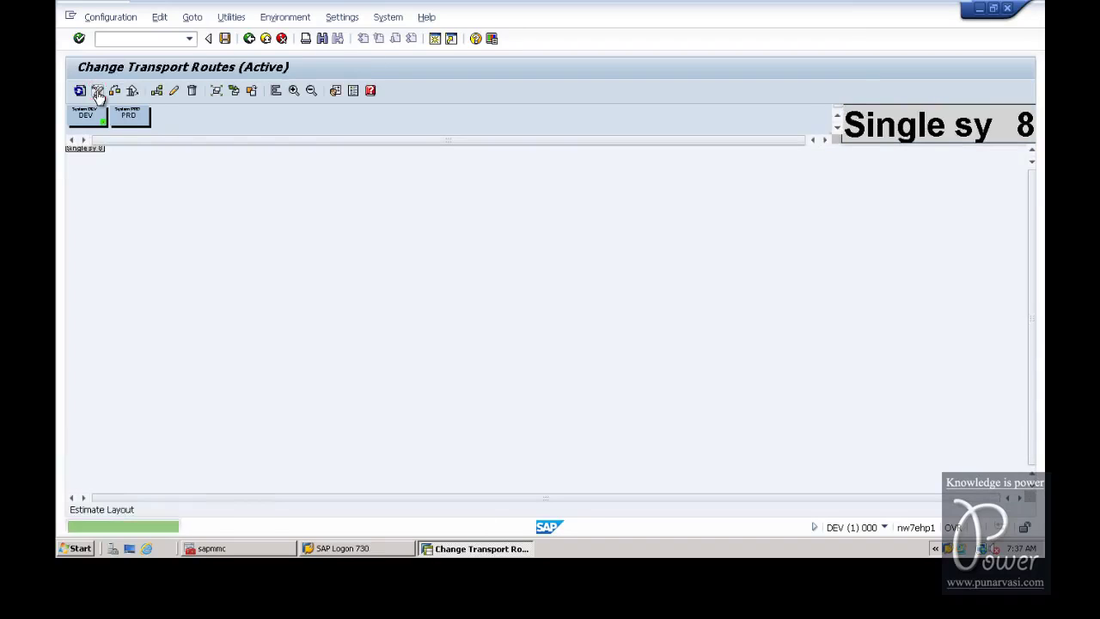
click(112, 19)
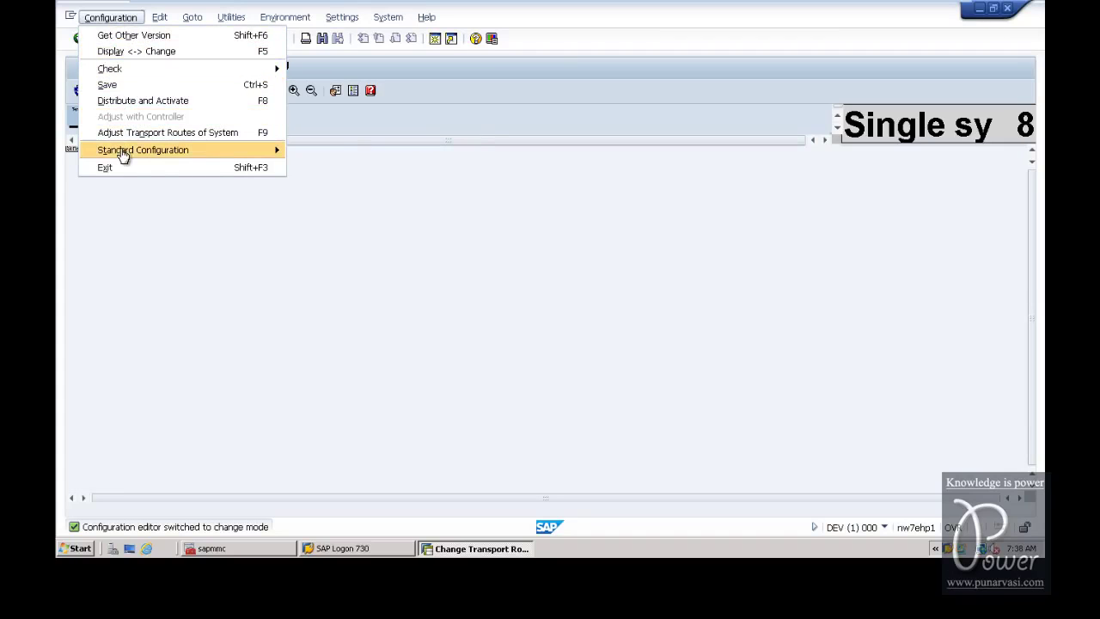
mouse_move(152, 153)
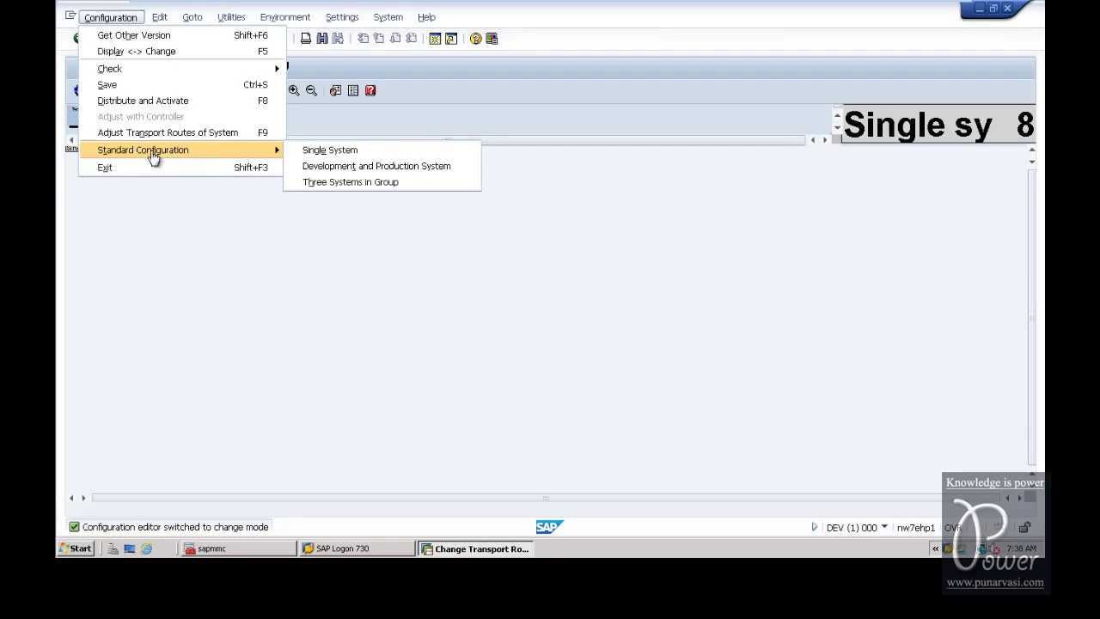
click(330, 169)
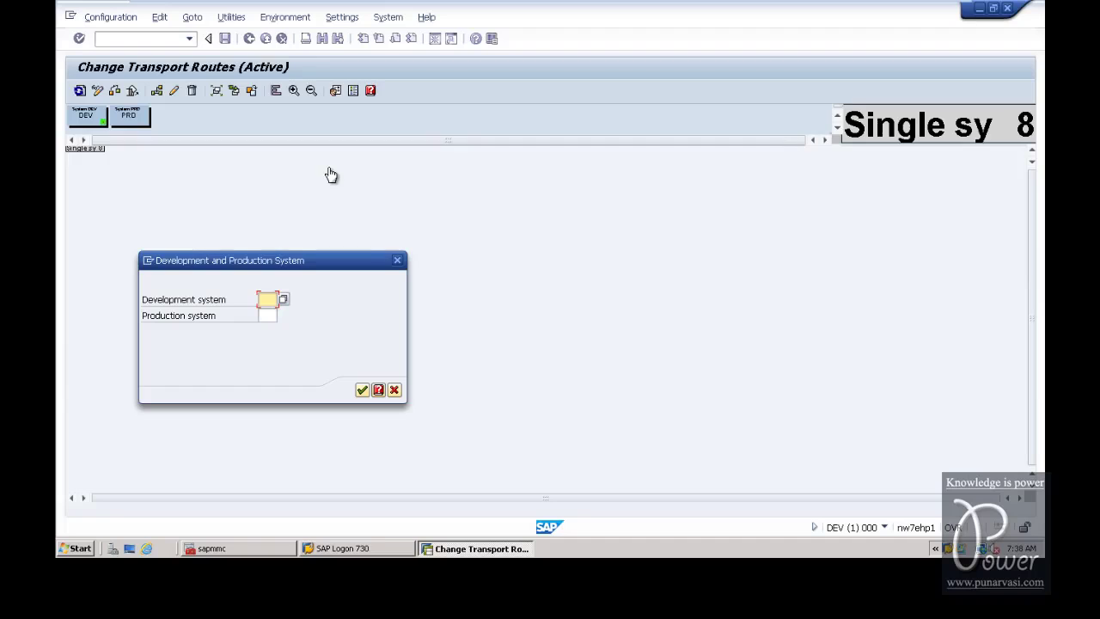
click(283, 300)
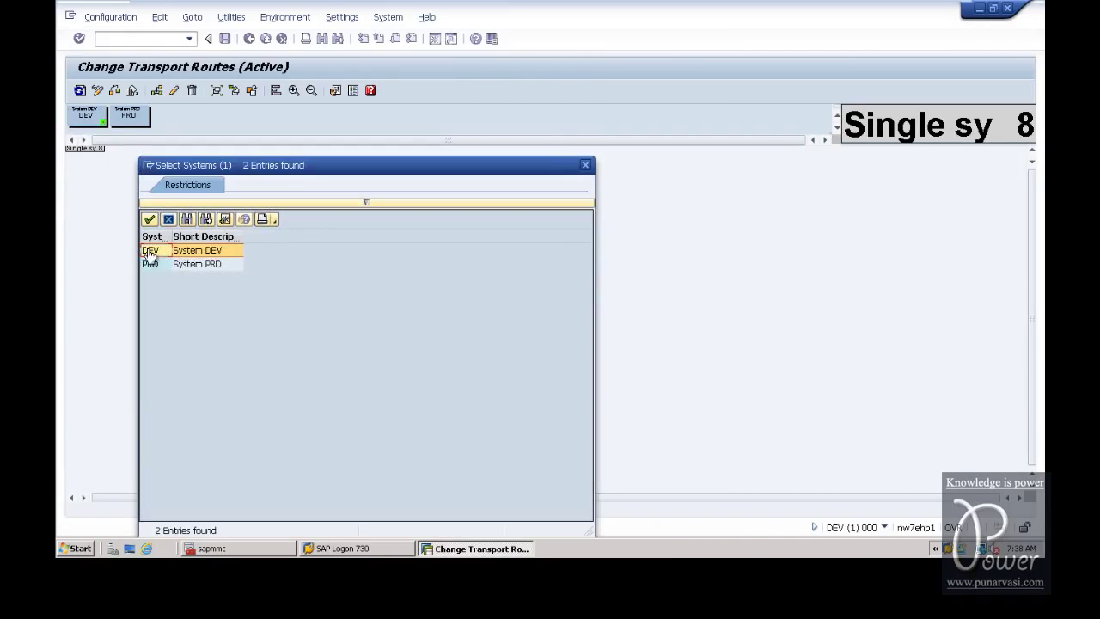
double_click(149, 250)
click(265, 317)
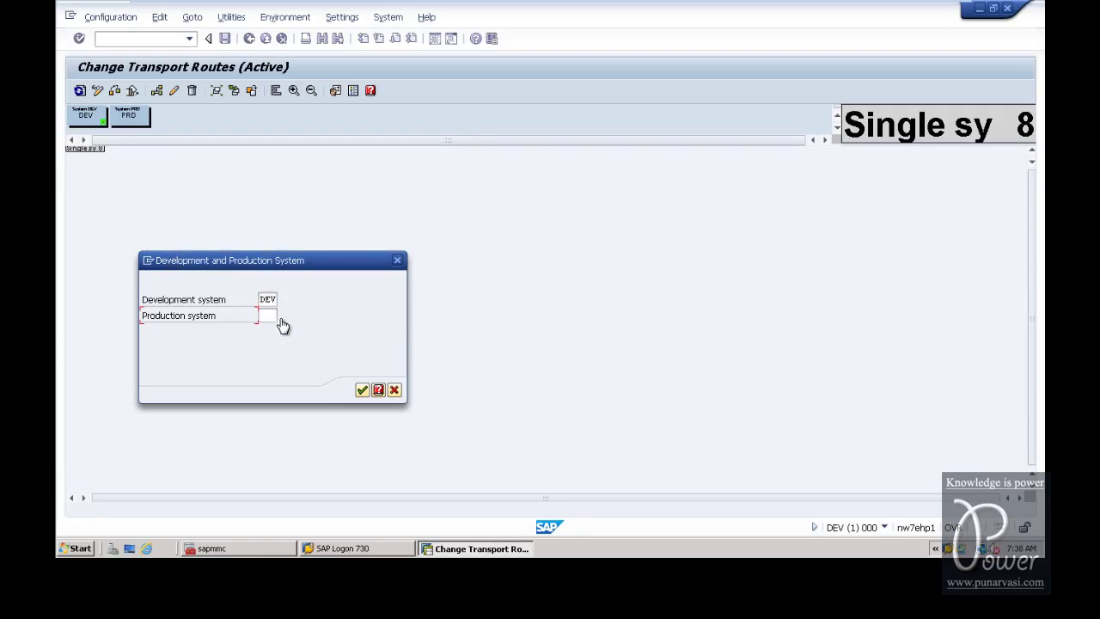
click(268, 318)
click(284, 317)
double_click(152, 270)
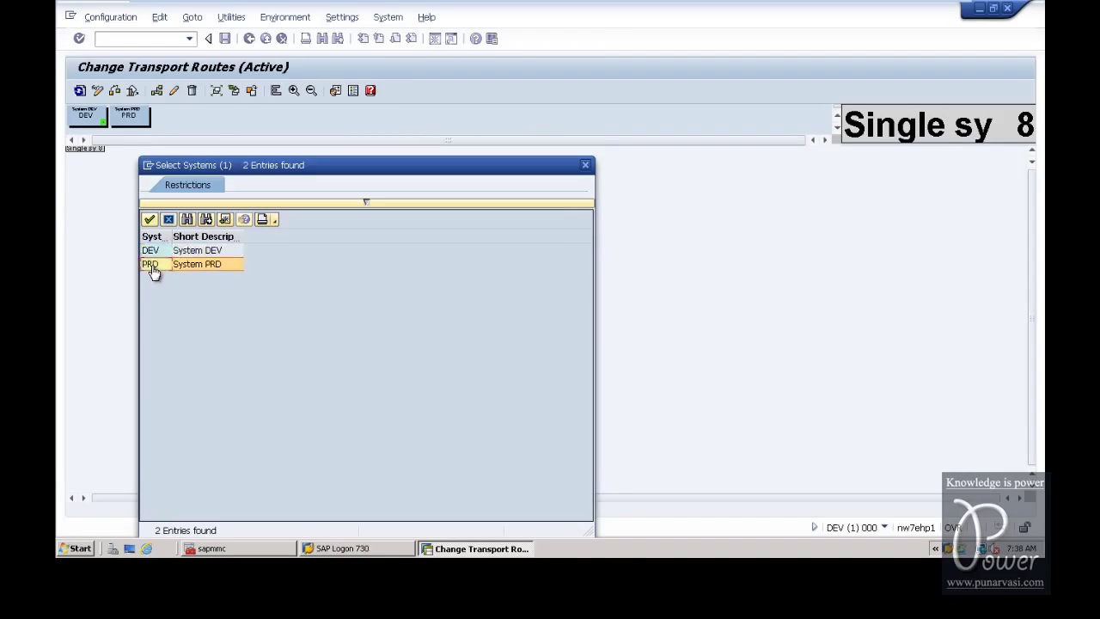
click(362, 391)
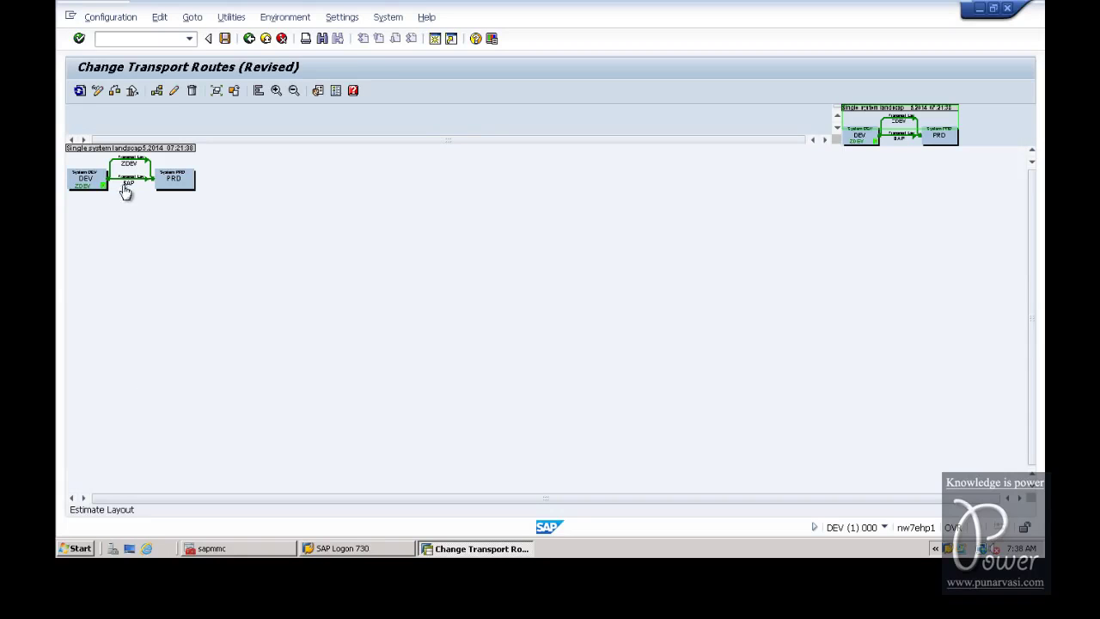
- Save the route configuration with the short description 'Two System Landscape'
click(276, 91)
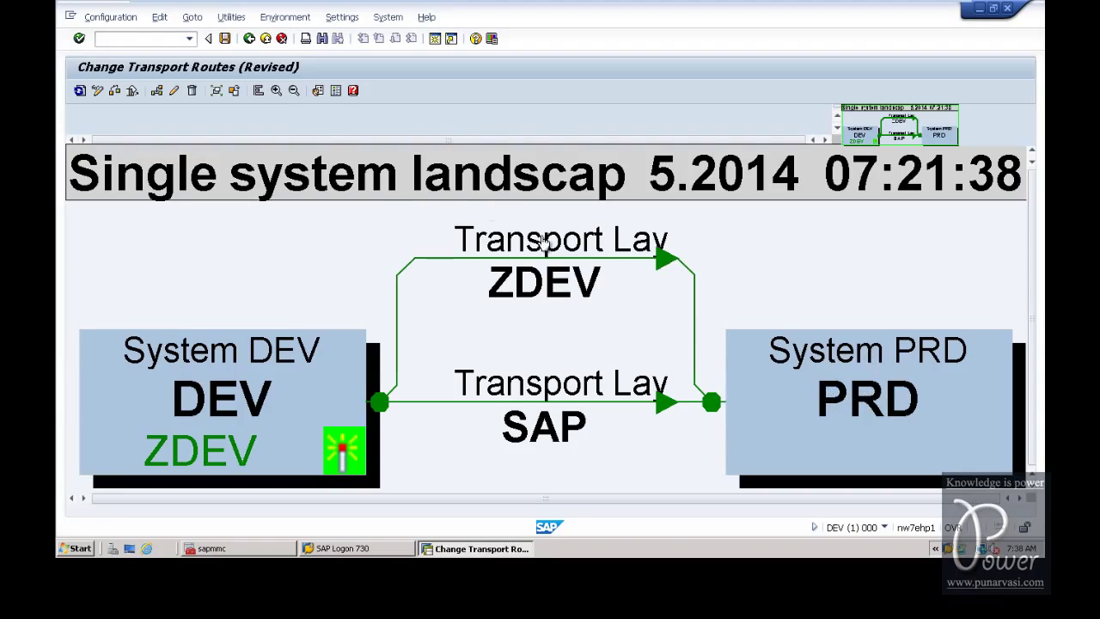
click(225, 38)
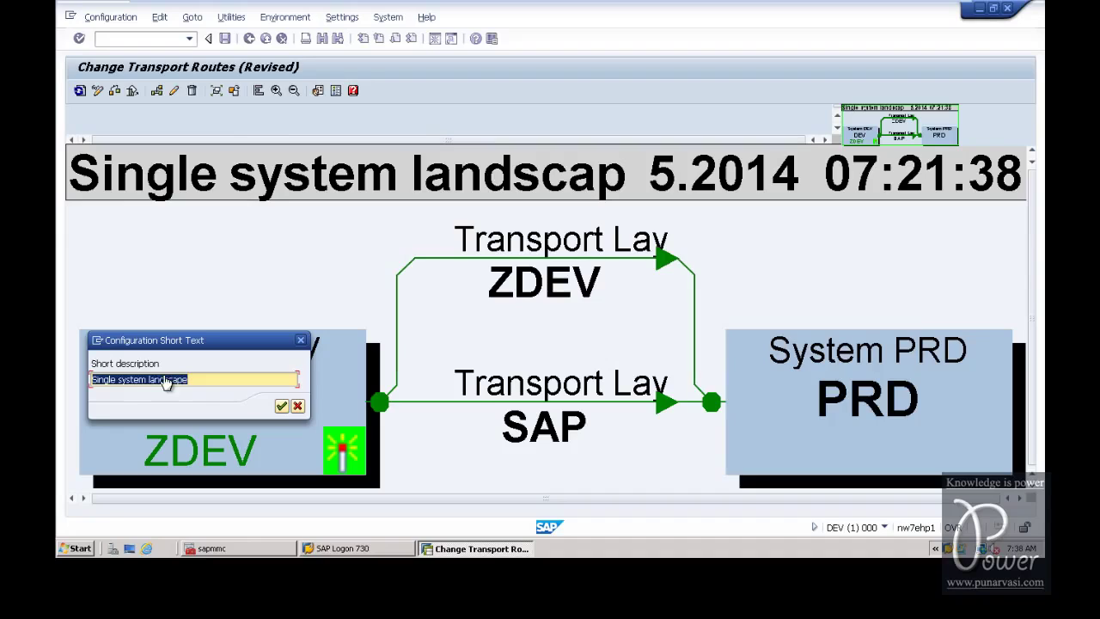
click(118, 384)
key(BackSpace)
key(BackSpace)
key(BackSpace)
key(BackSpace)
key(BackSpace)
key(BackSpace)
key(BackSpace)
text(Two S)
click(281, 408)
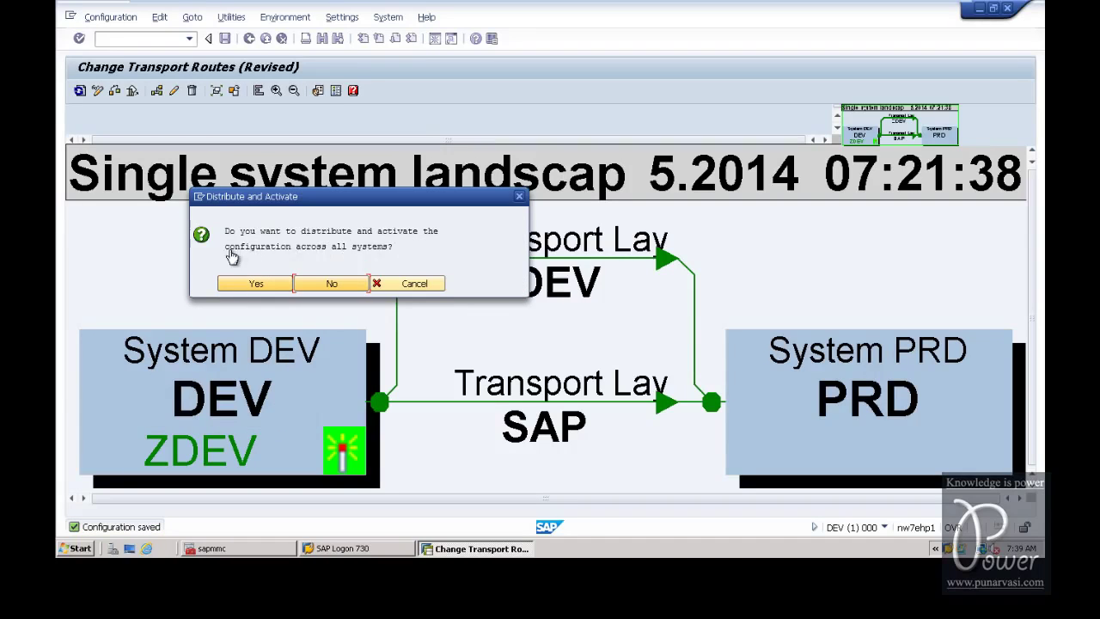
- Confirm distributing and activating the configuration, then close the activation log
click(258, 286)
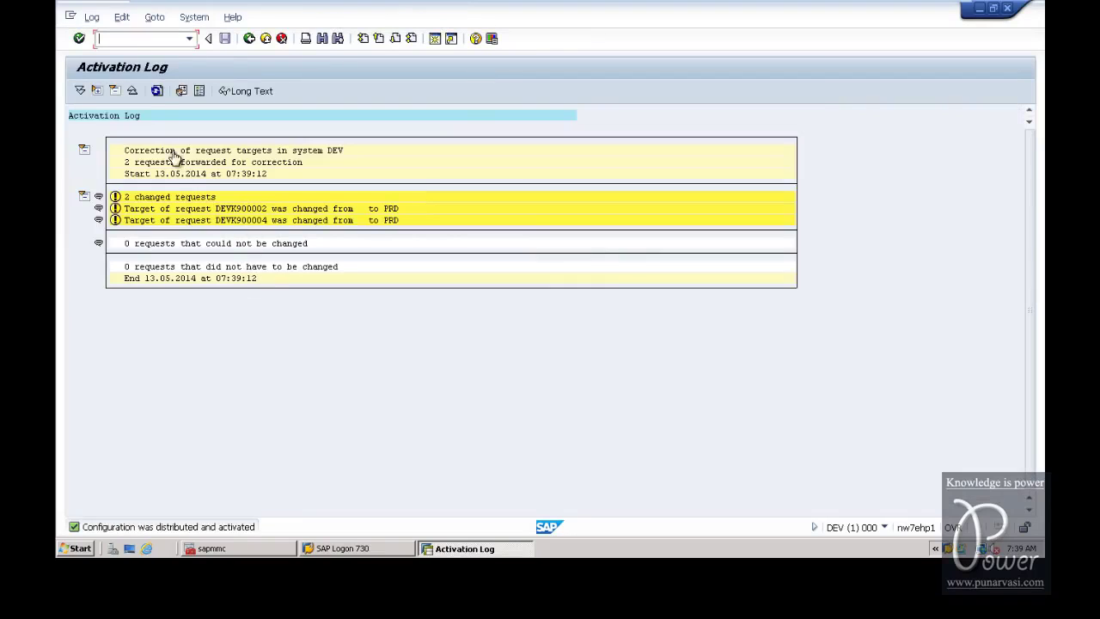
click(91, 18)
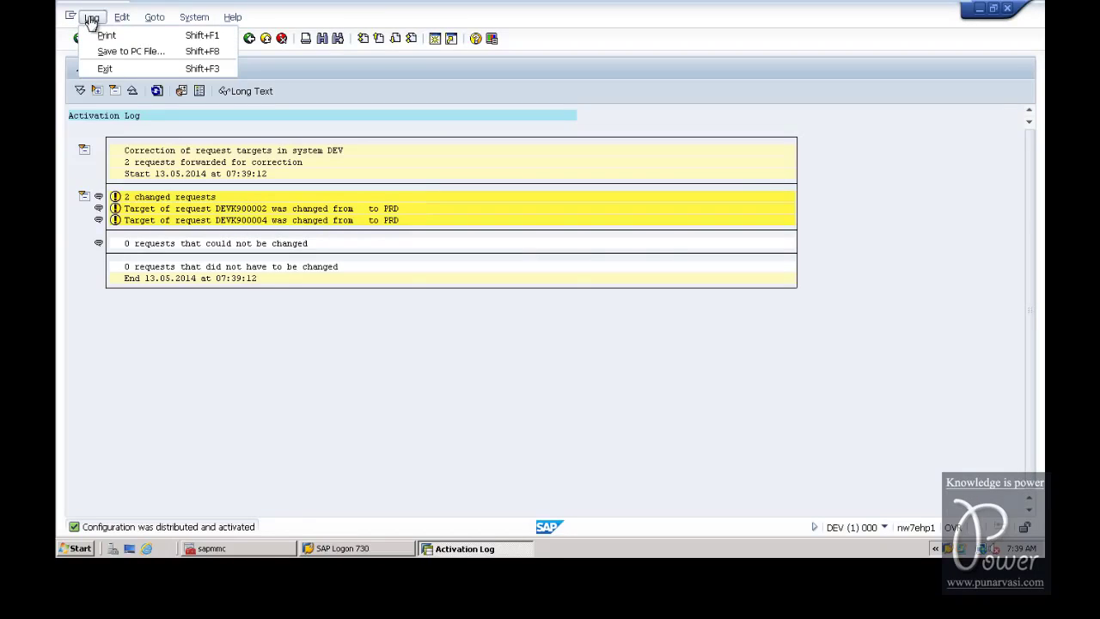
click(103, 69)
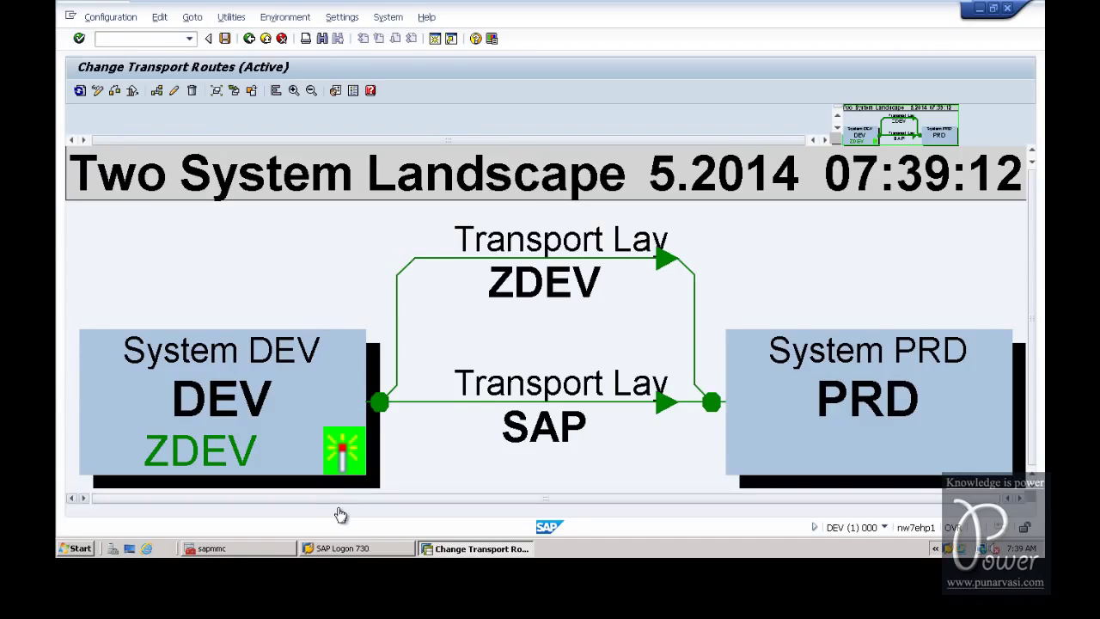
- Minimise the management console and start a PRD logon with client 000 and user ddic
click(243, 555)
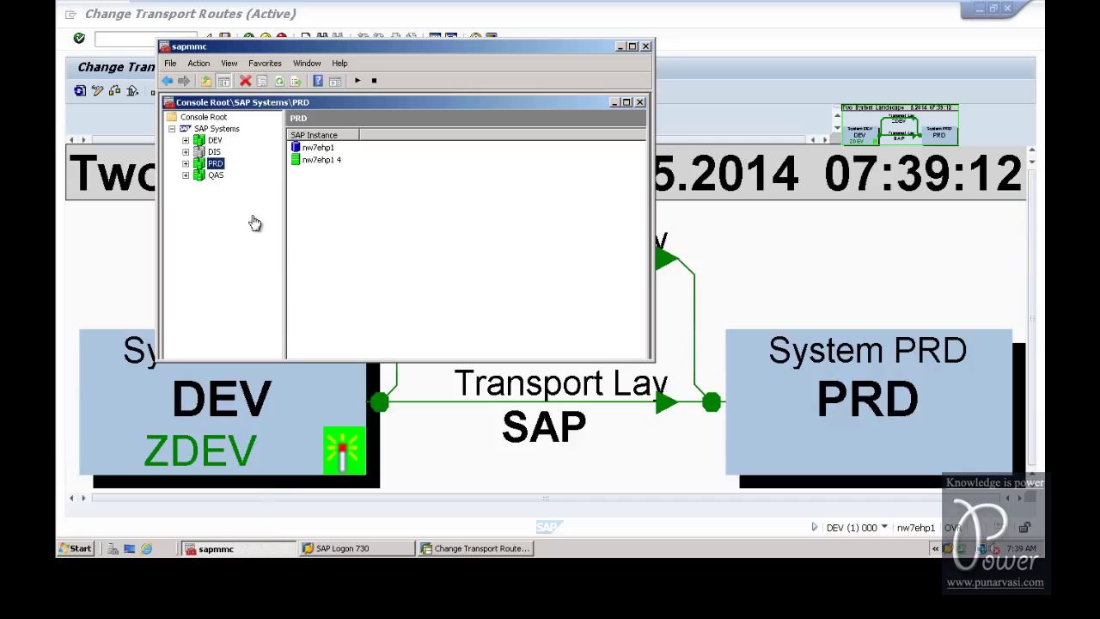
click(239, 553)
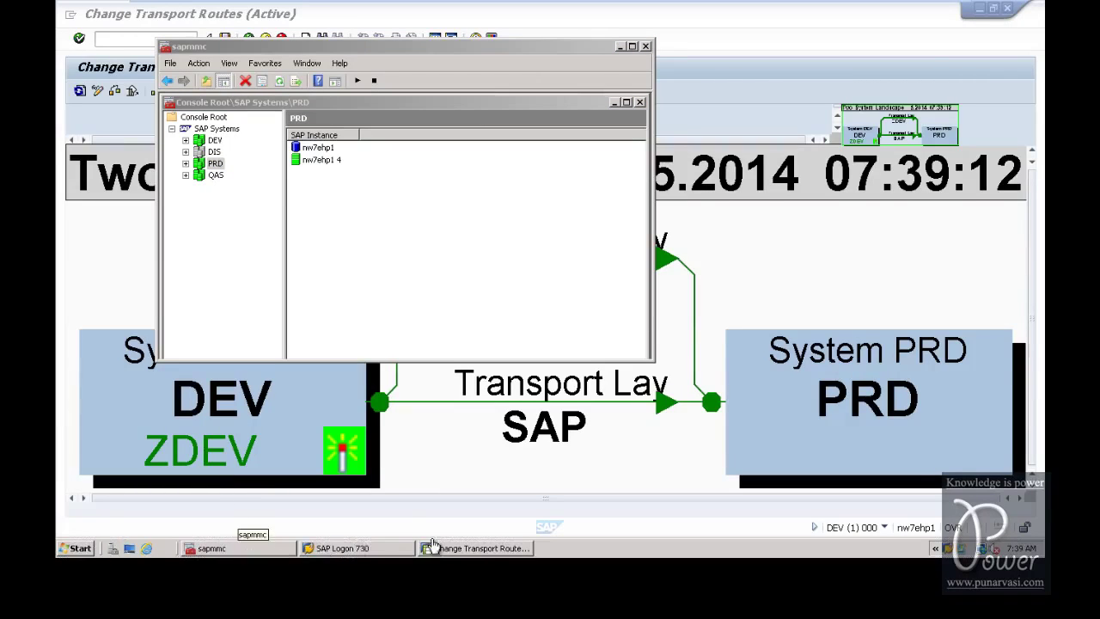
click(620, 47)
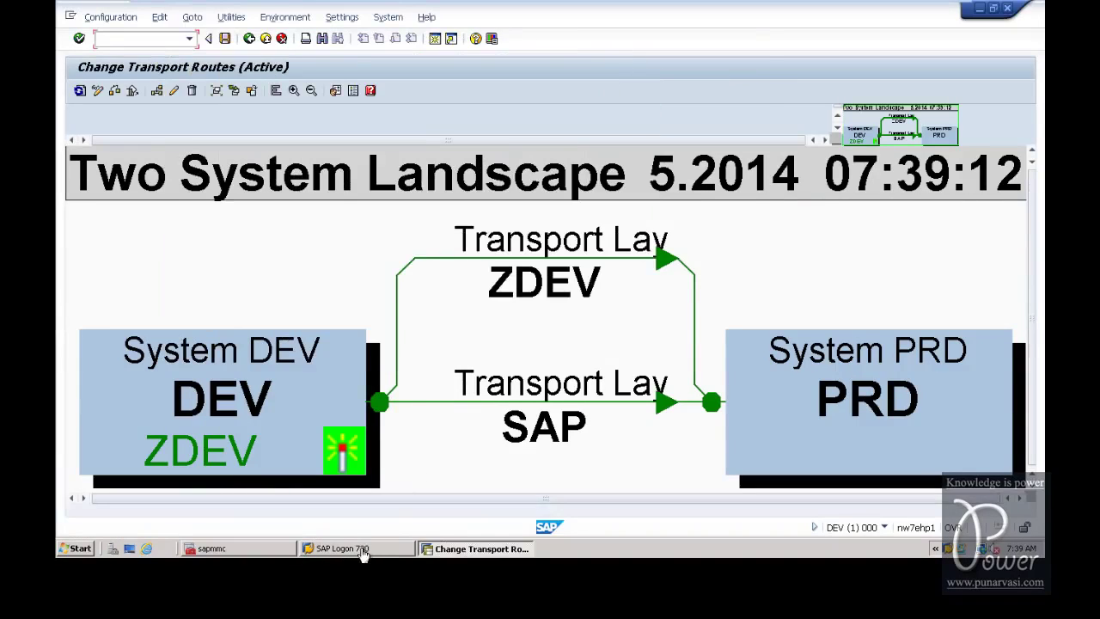
click(362, 550)
click(524, 127)
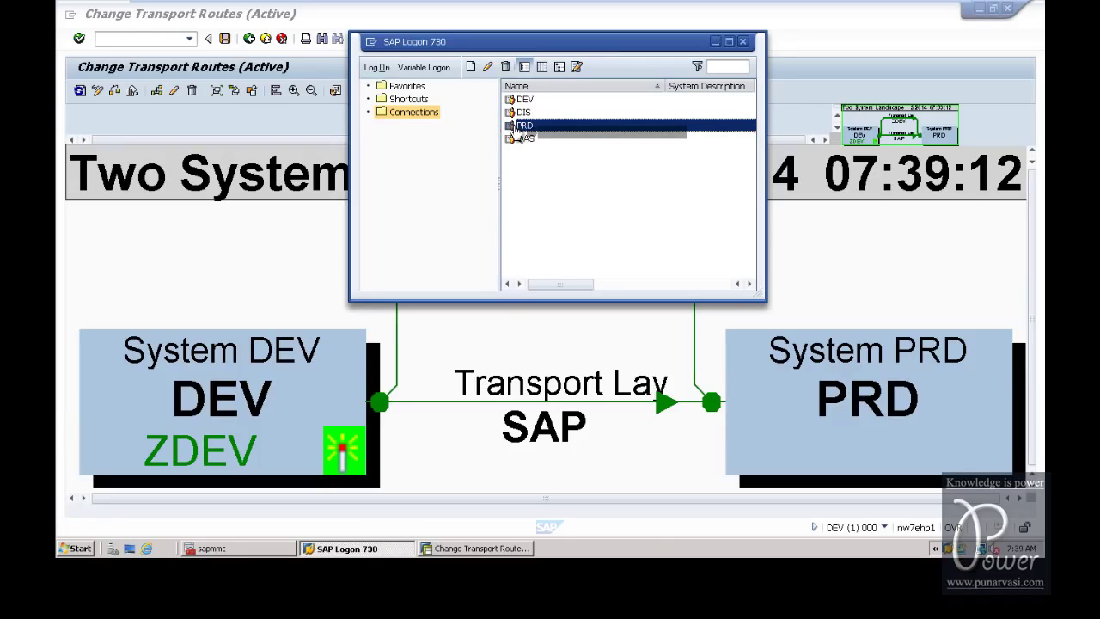
double_click(517, 130)
key(shift+Tab)
text(000)
key(Tab)
text(ddic)
key(Tab)
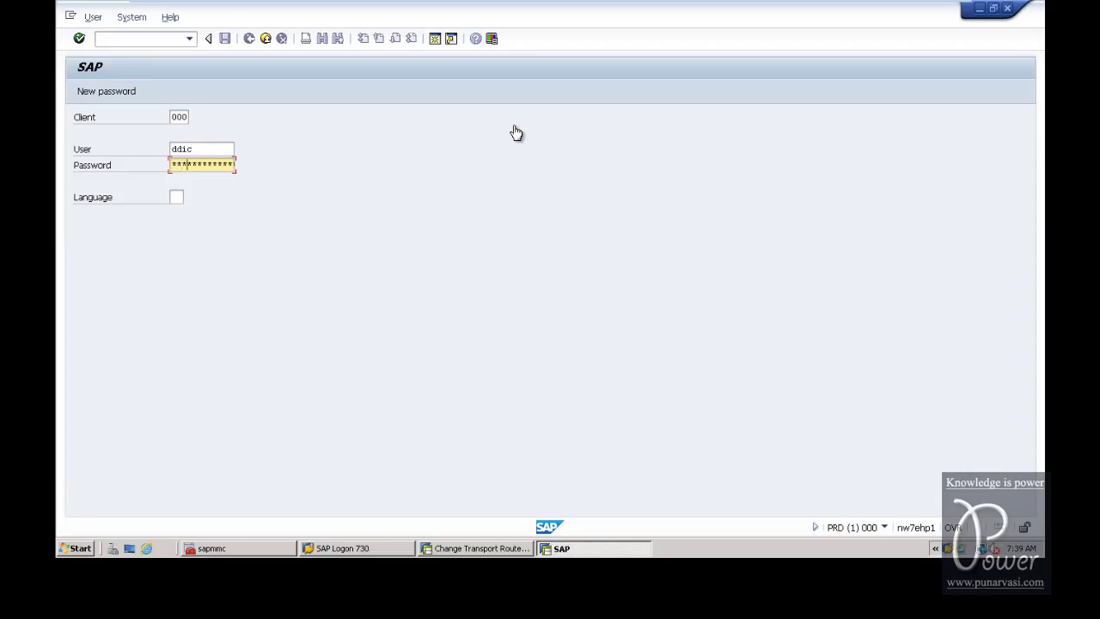
- Log on to PRD, run STMS and save its request to join DOMAIN_DEV
key(Return)
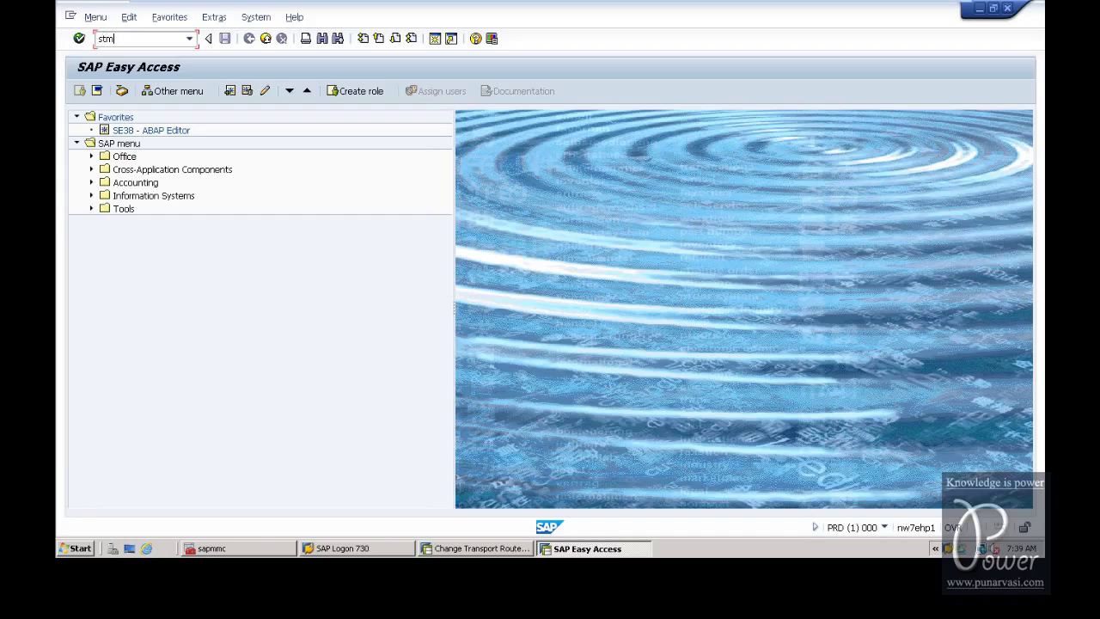
key(Return)
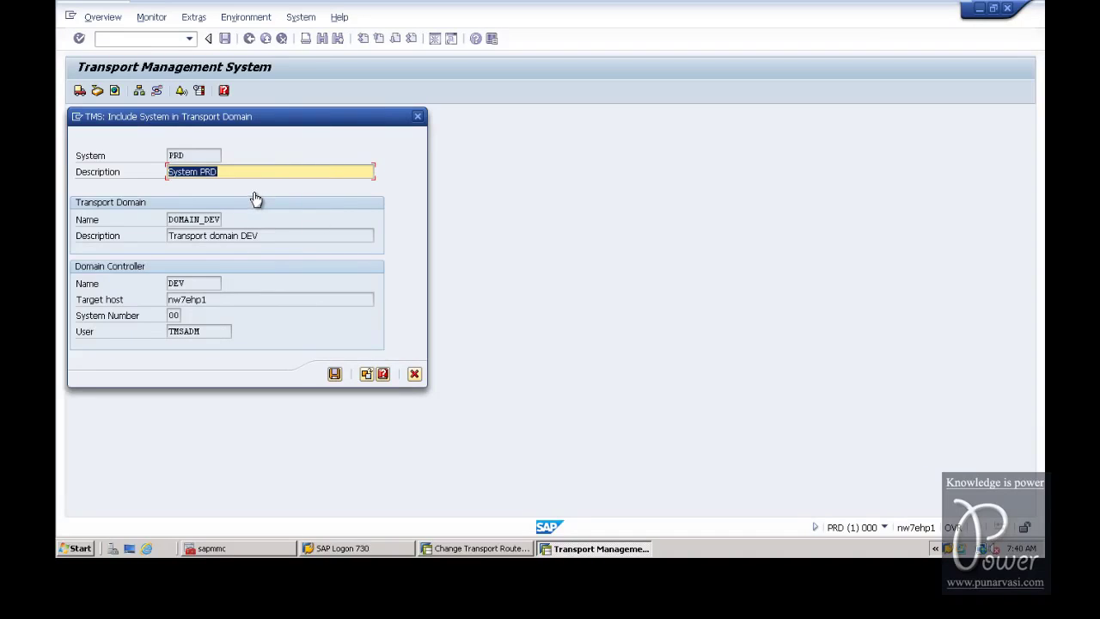
click(334, 375)
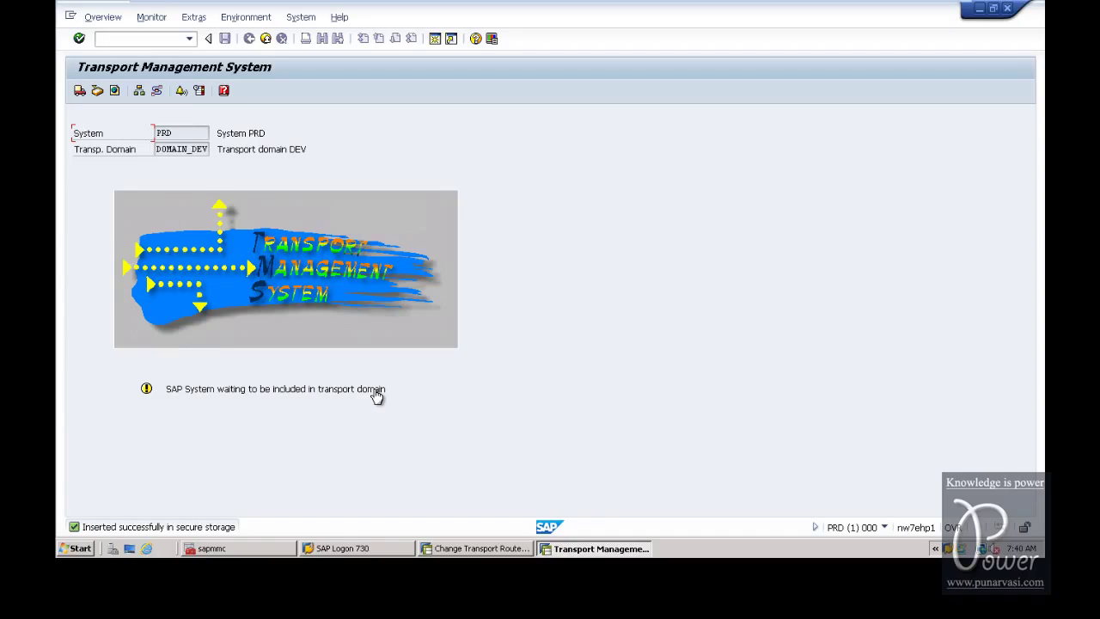
click(481, 548)
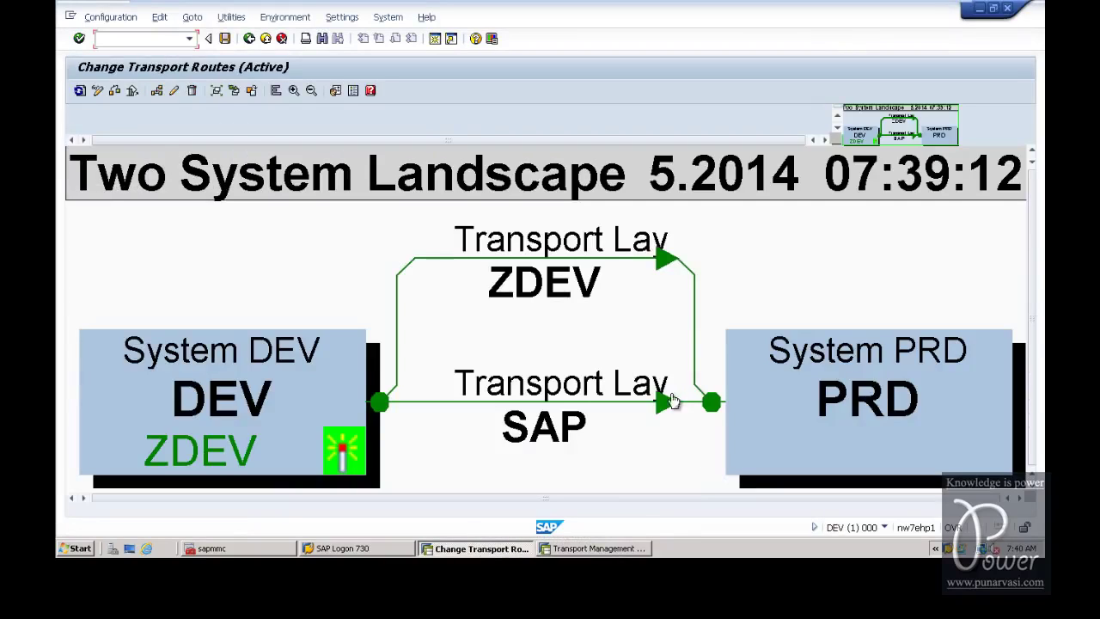
- Leave the route editor for the DOMAIN_DEV system overview, refresh it and select PRD
click(105, 17)
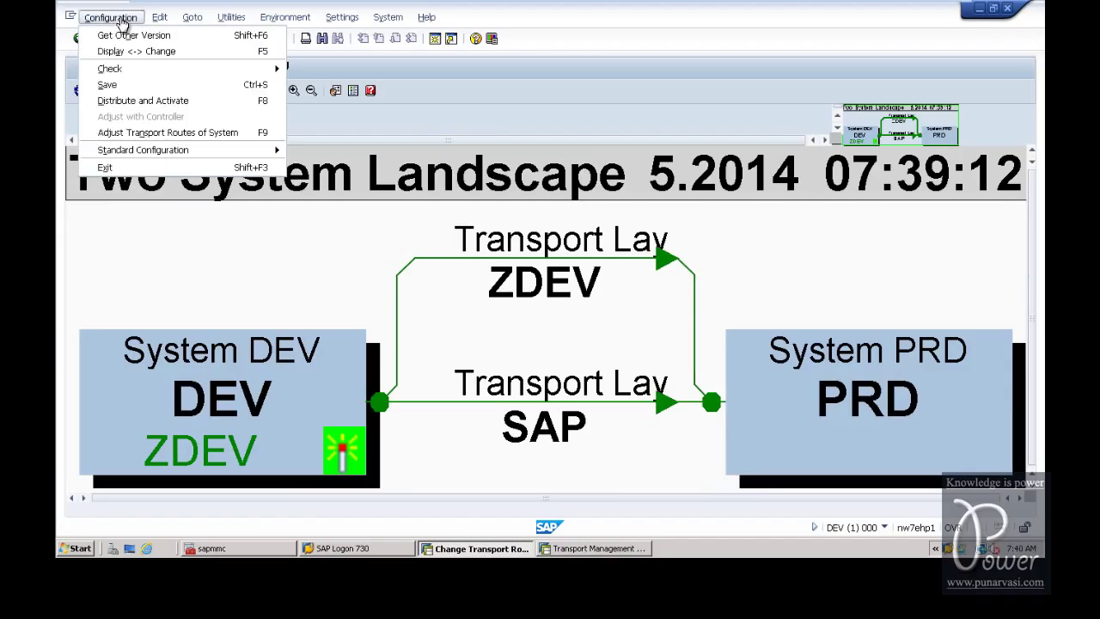
click(105, 168)
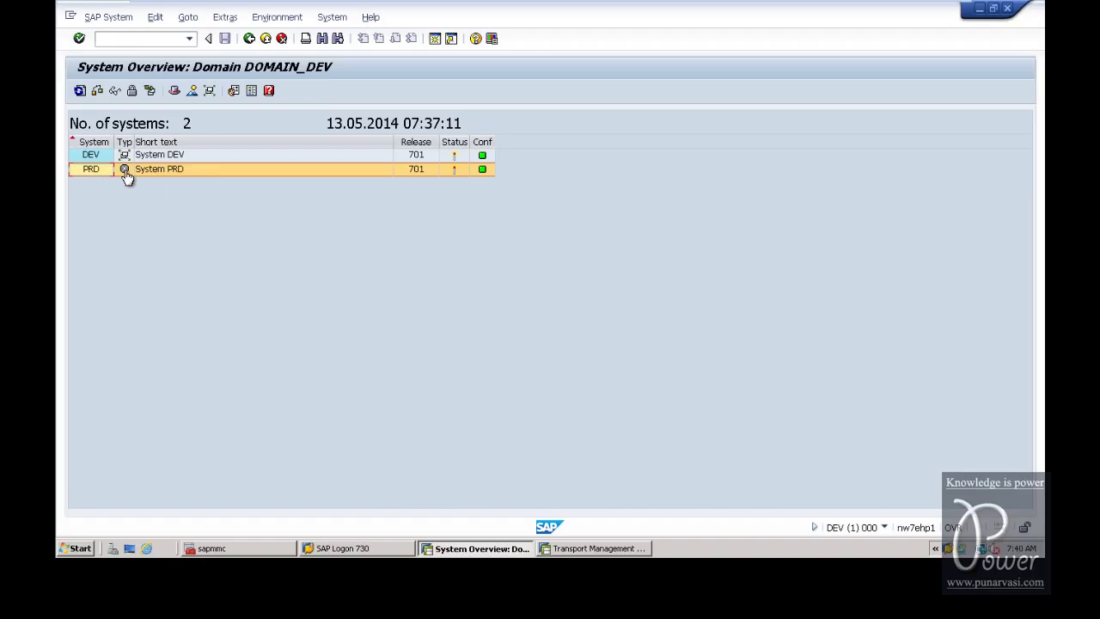
click(79, 91)
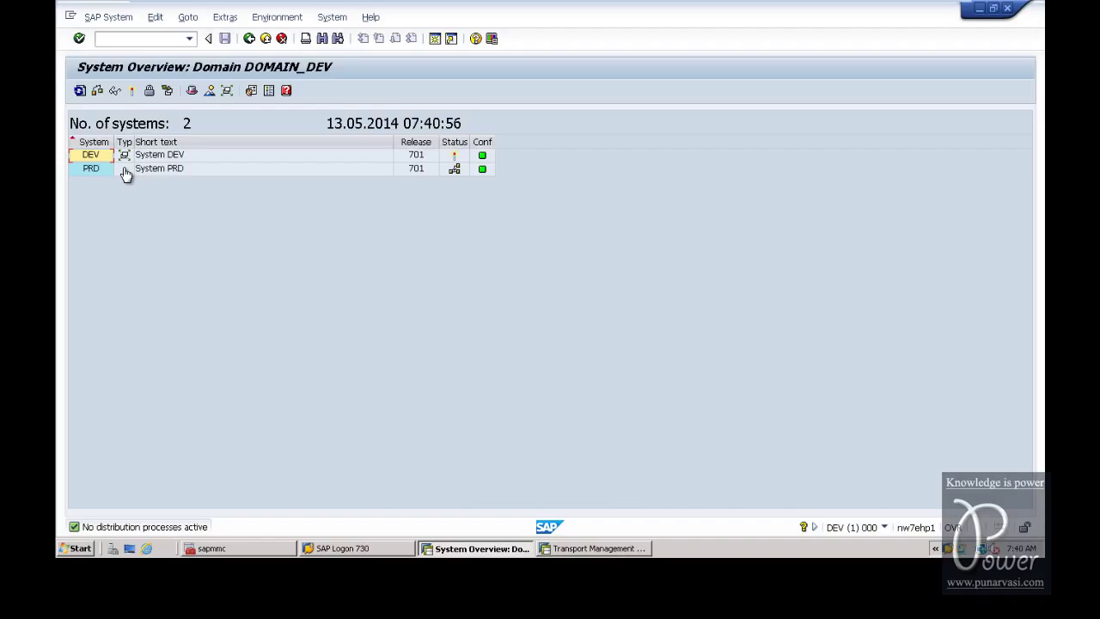
mouse_move(455, 170)
click(87, 171)
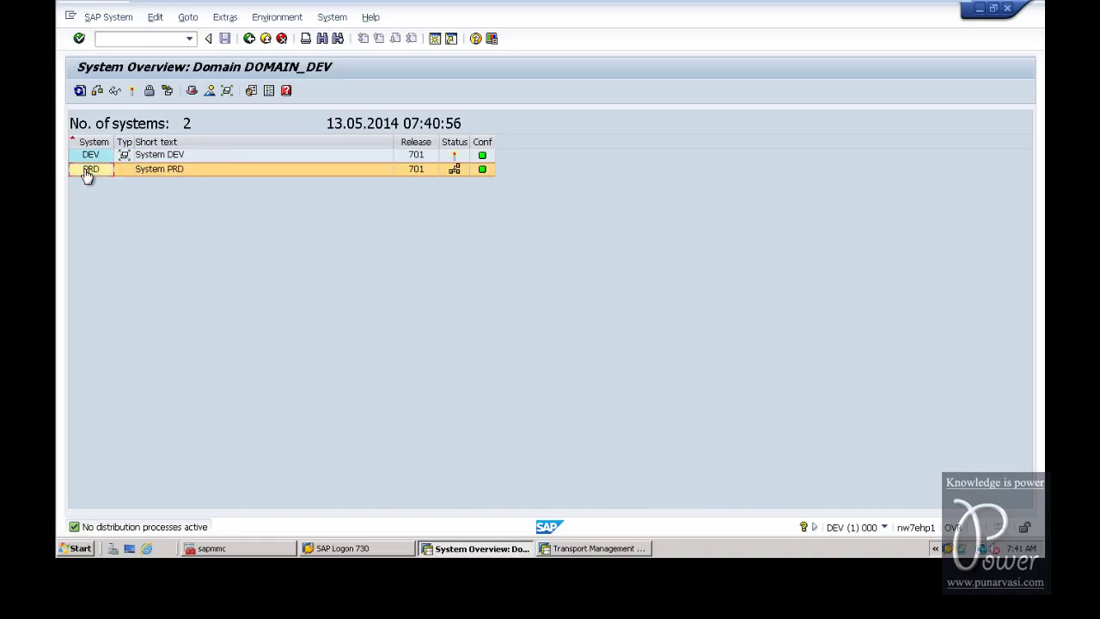
- Approve system PRD into domain DOMAIN_DEV, then bring PRD's STMS window to the front
click(108, 17)
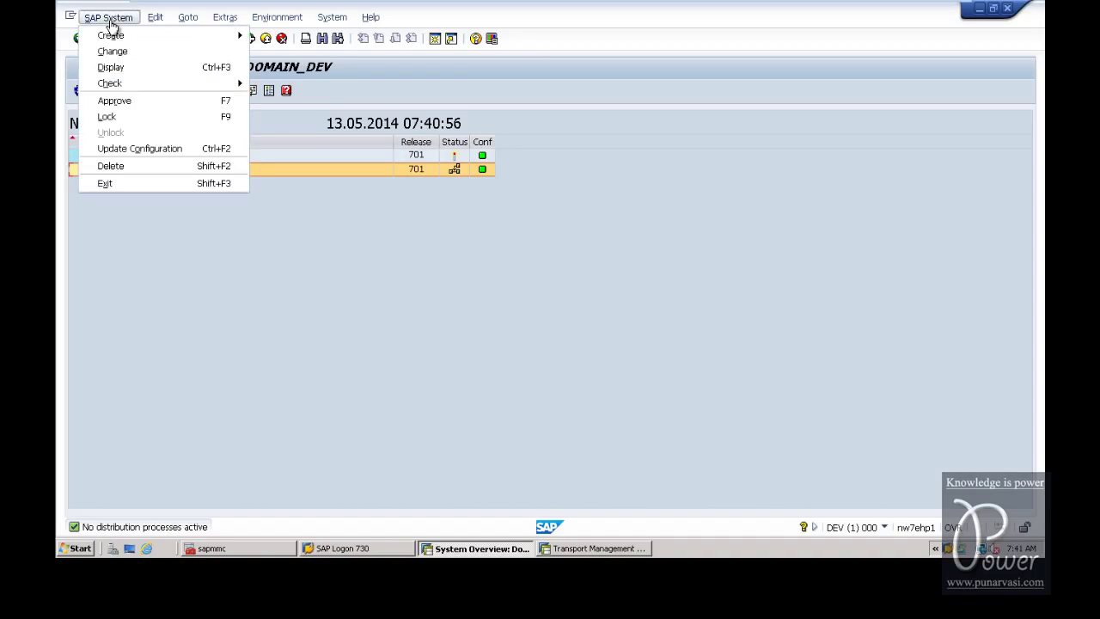
click(112, 102)
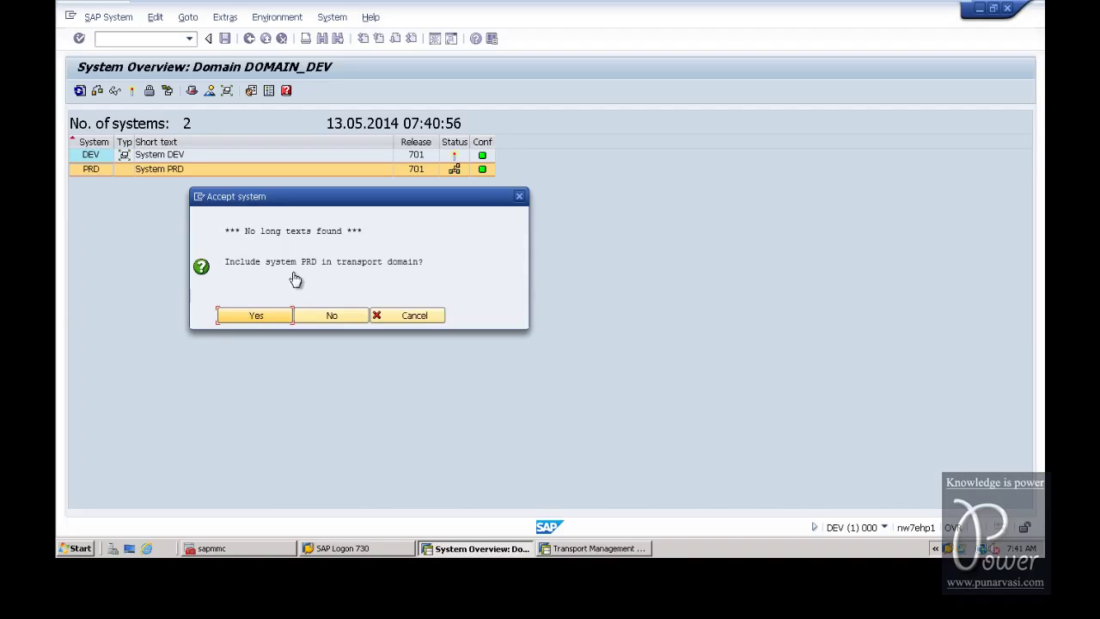
click(258, 317)
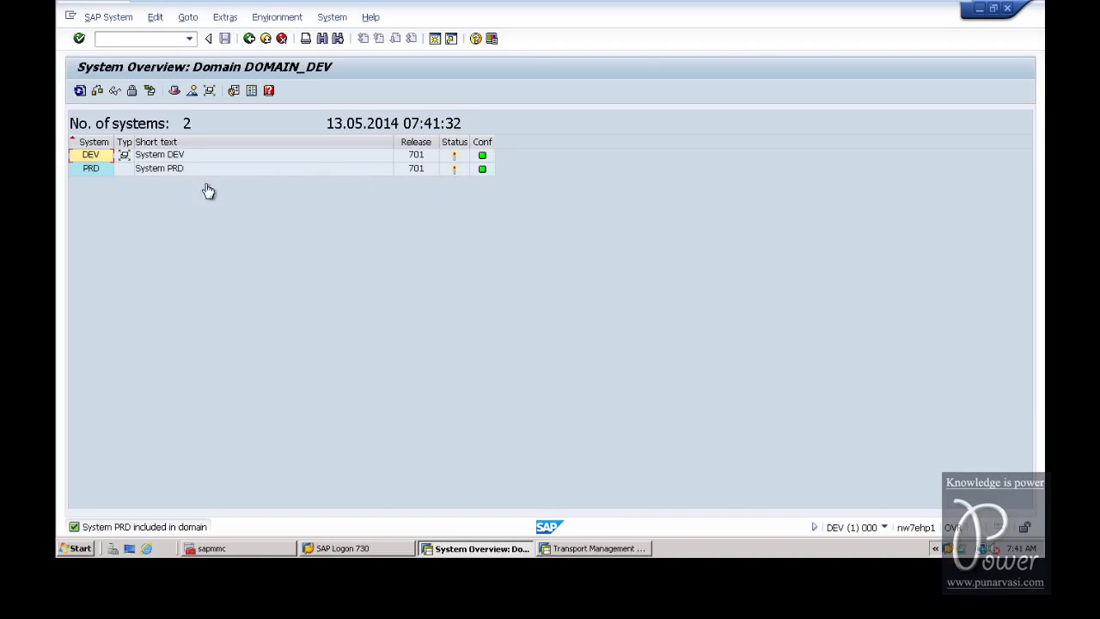
click(582, 551)
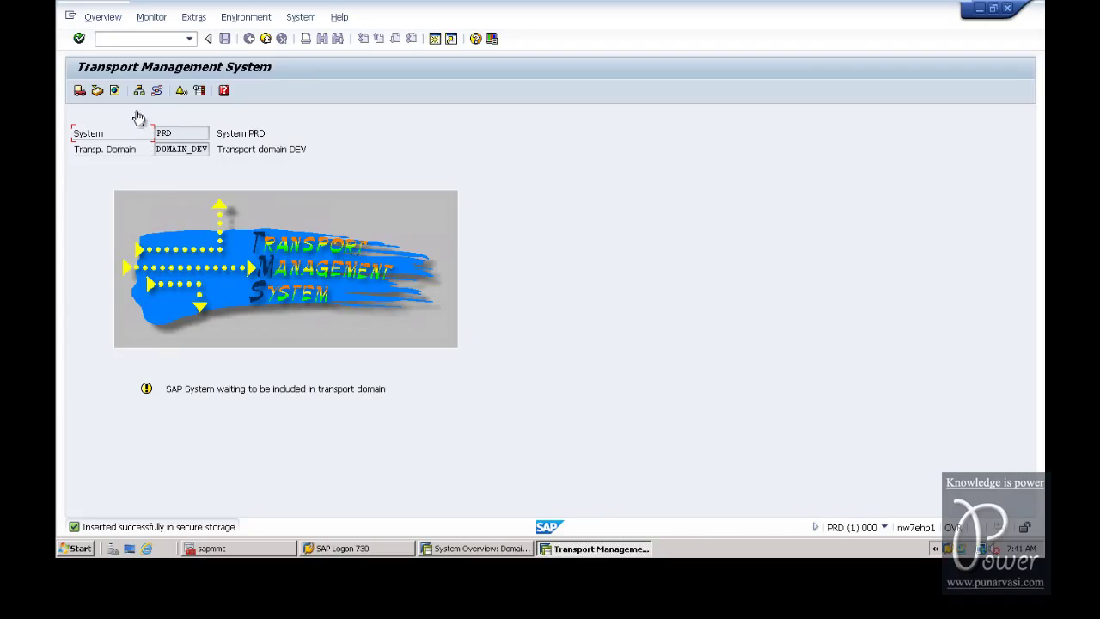
- Show the DOMAIN_DEV systems overview on PRD, then minimize the Remote Desktop session
click(102, 19)
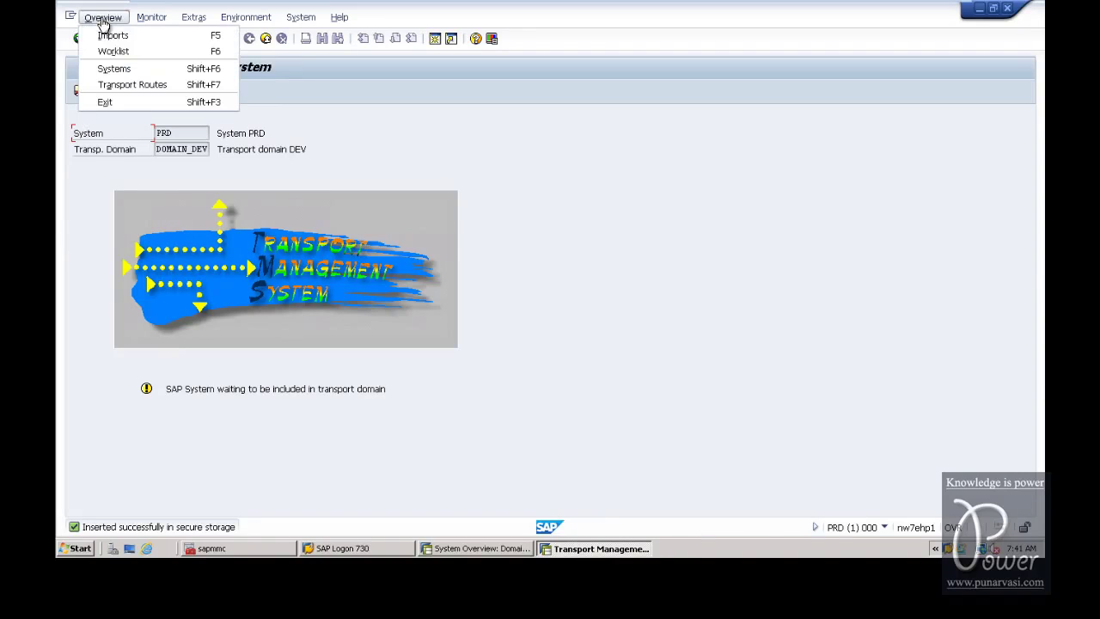
click(114, 69)
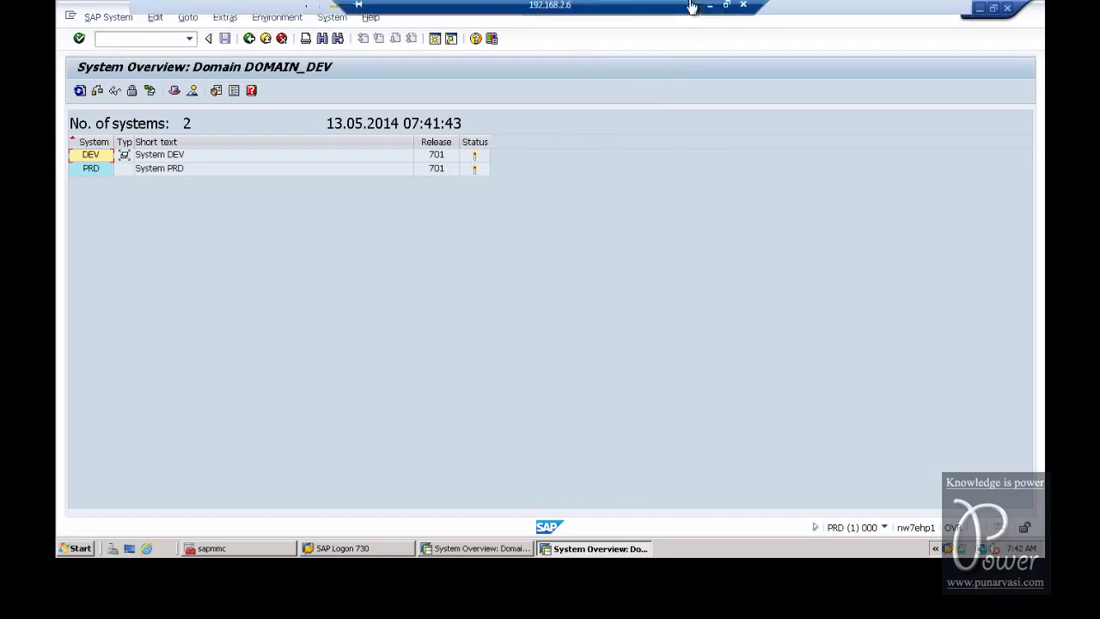
click(709, 9)
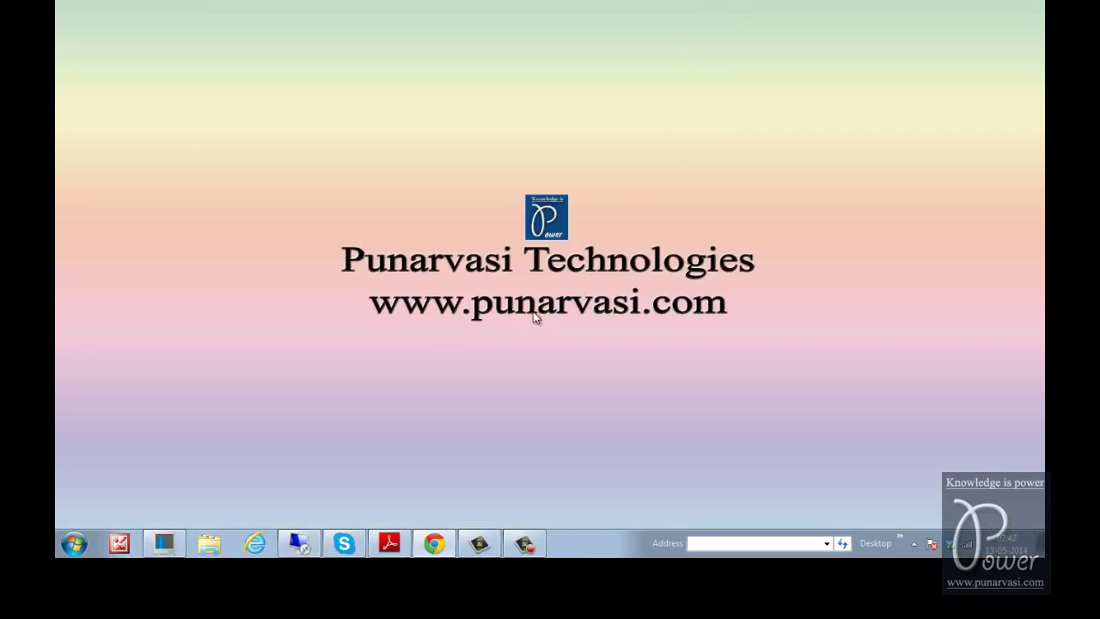